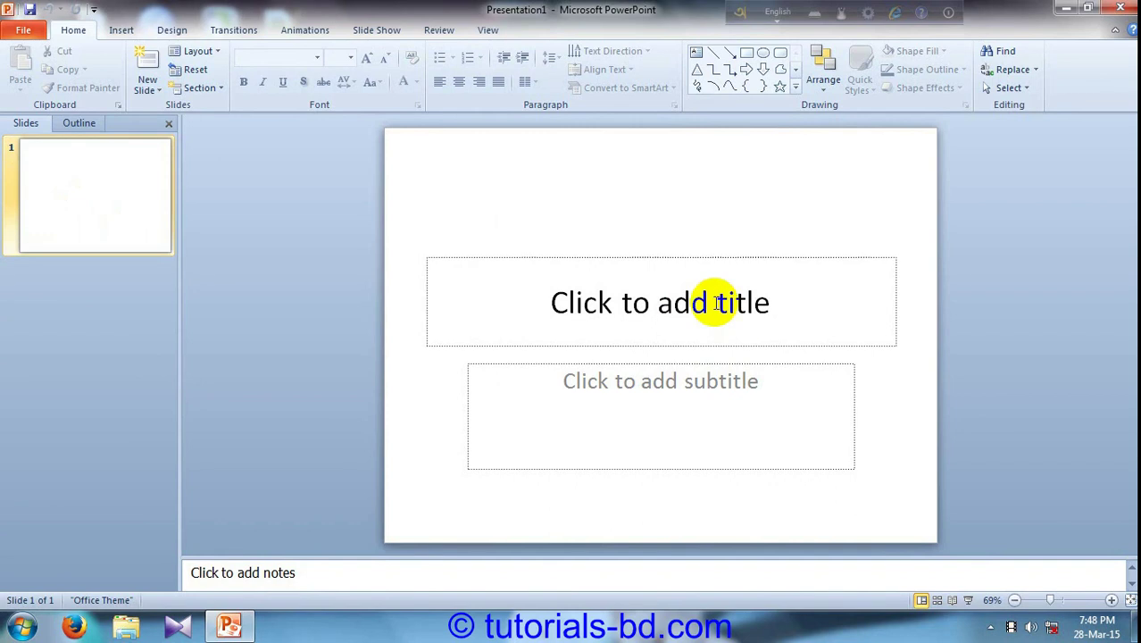
Type 'sakkhor' as the slide 1 title, correcting the typos along the way
click(541, 293)
text(as)
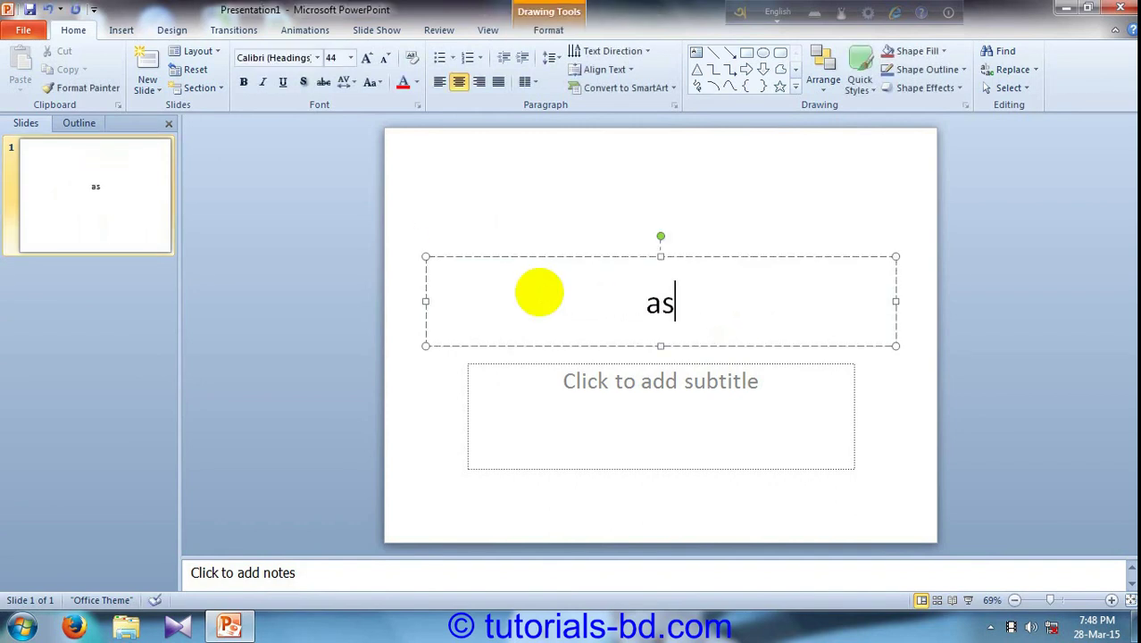
text(sss)
key(BackSpace)
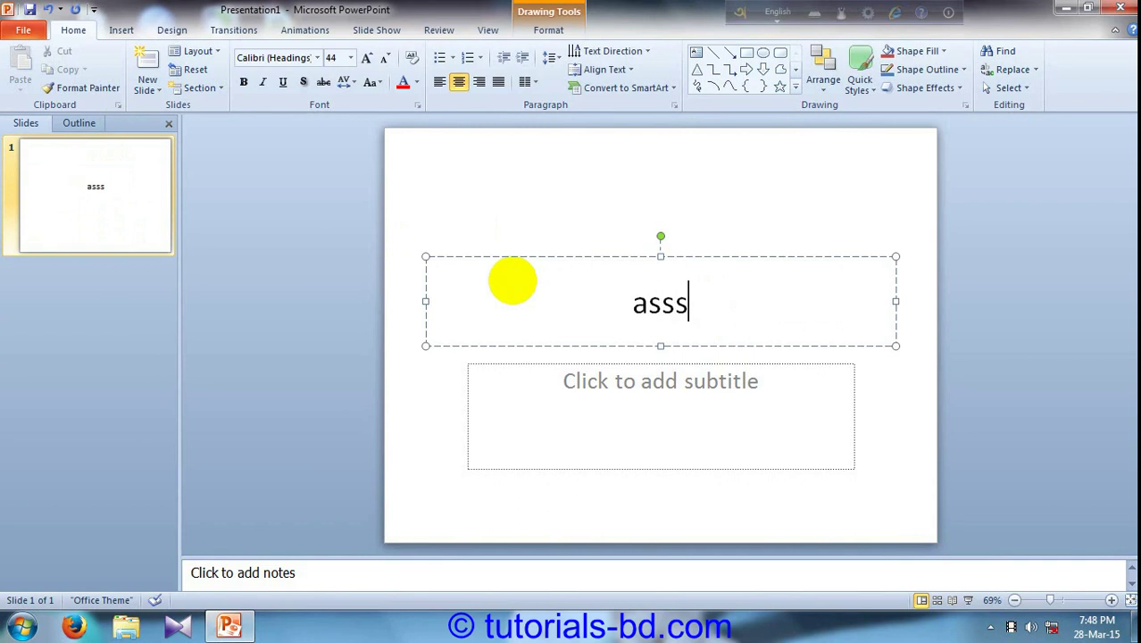
key(BackSpace)
key(BackSpace)
key(BackSpace)
text(sa)
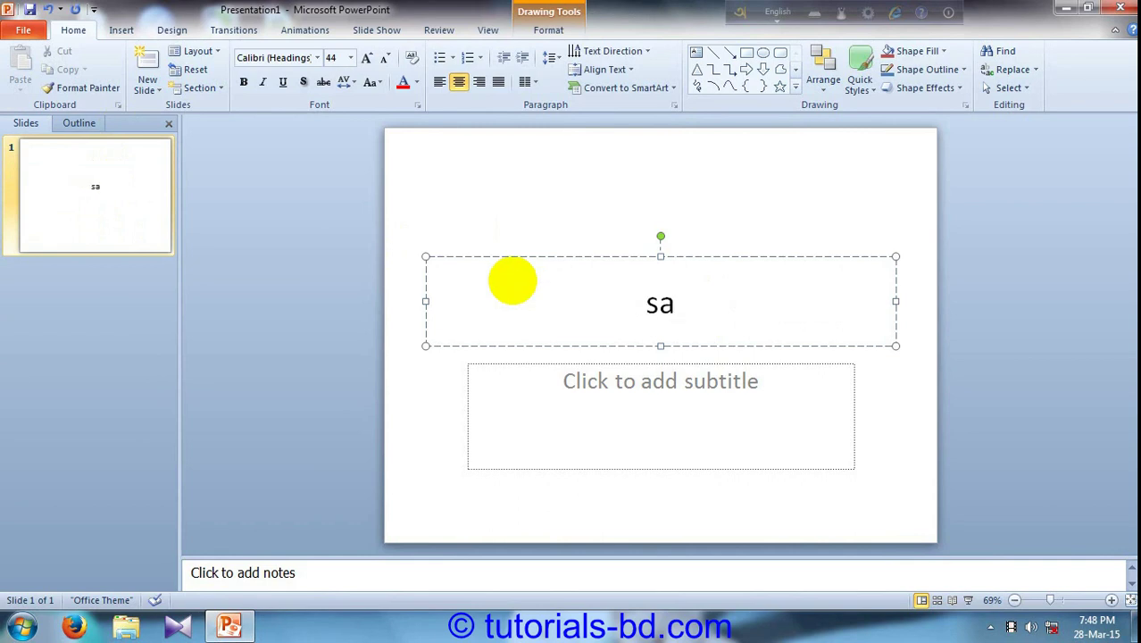
text(kkhio)
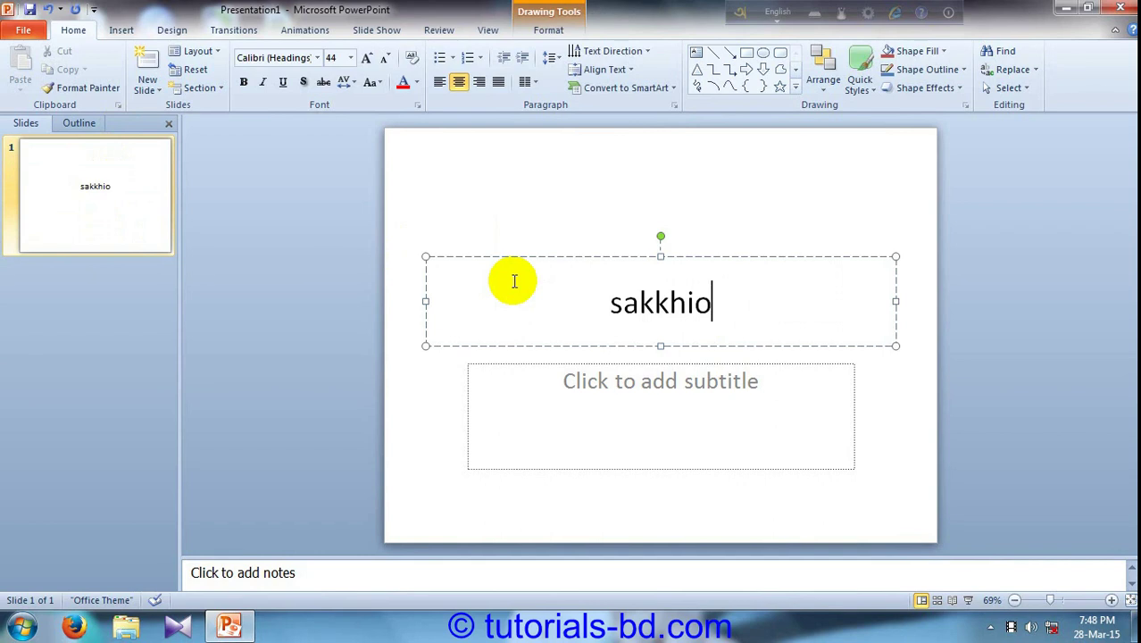
key(BackSpace)
key(BackSpace)
text(or)
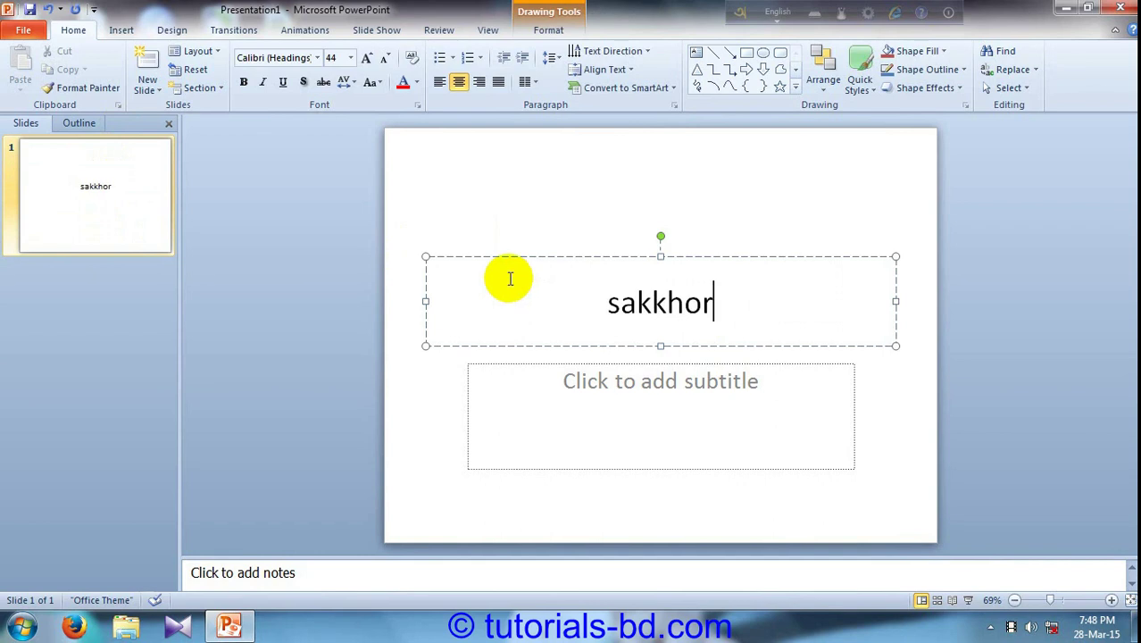
click(64, 194)
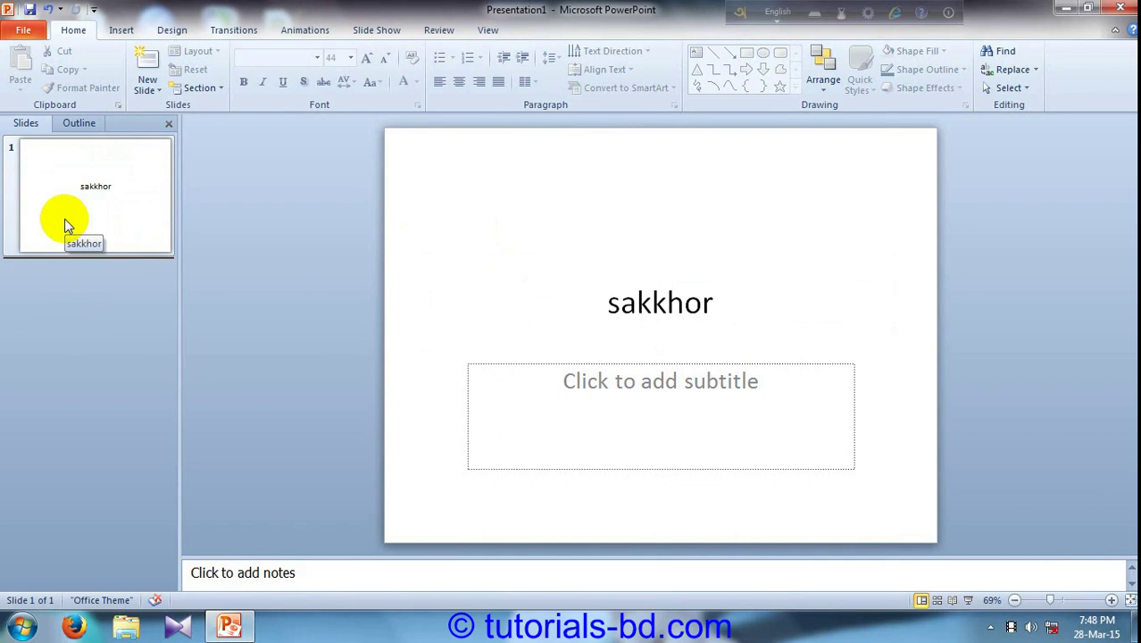
click(64, 223)
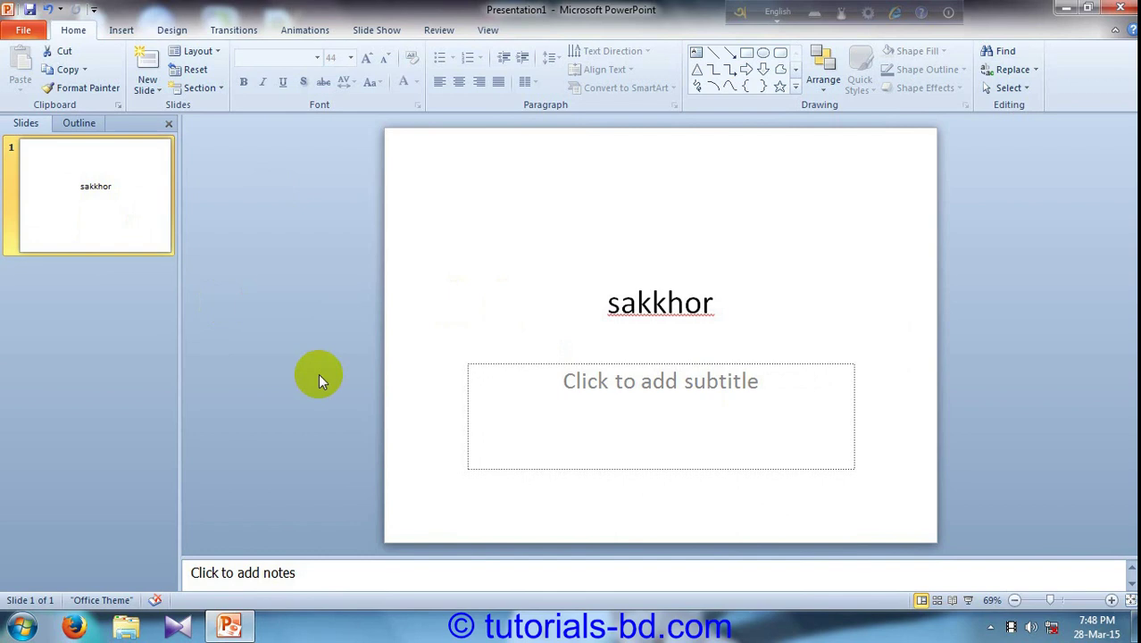
Add two new slides after slide 1, then duplicate slide 3 to make a fourth slide
right_click(83, 211)
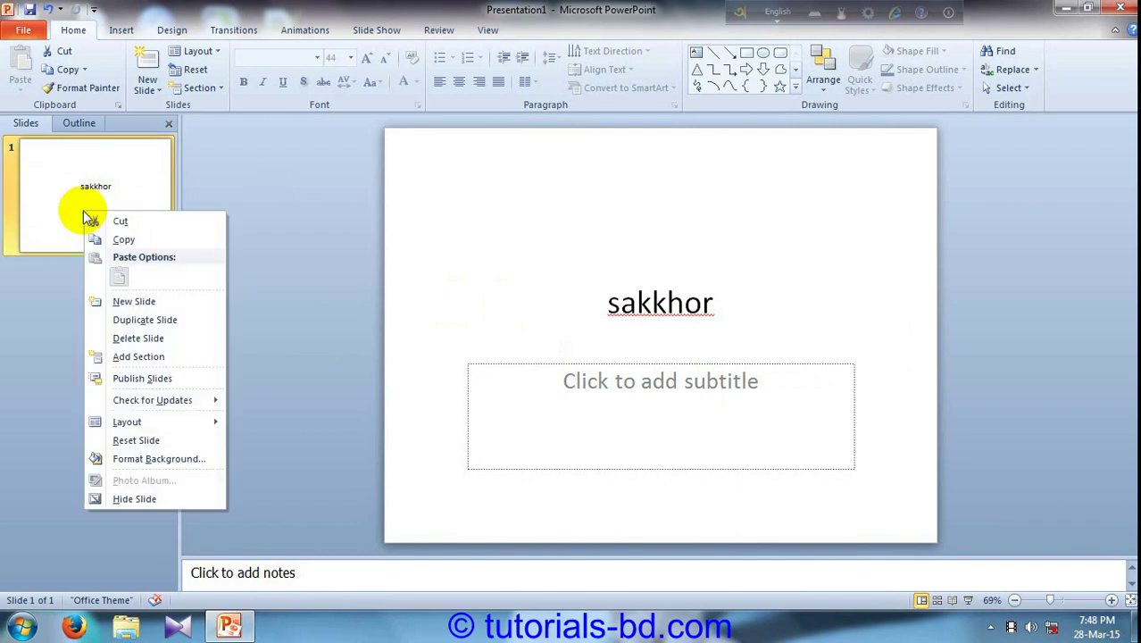
click(106, 308)
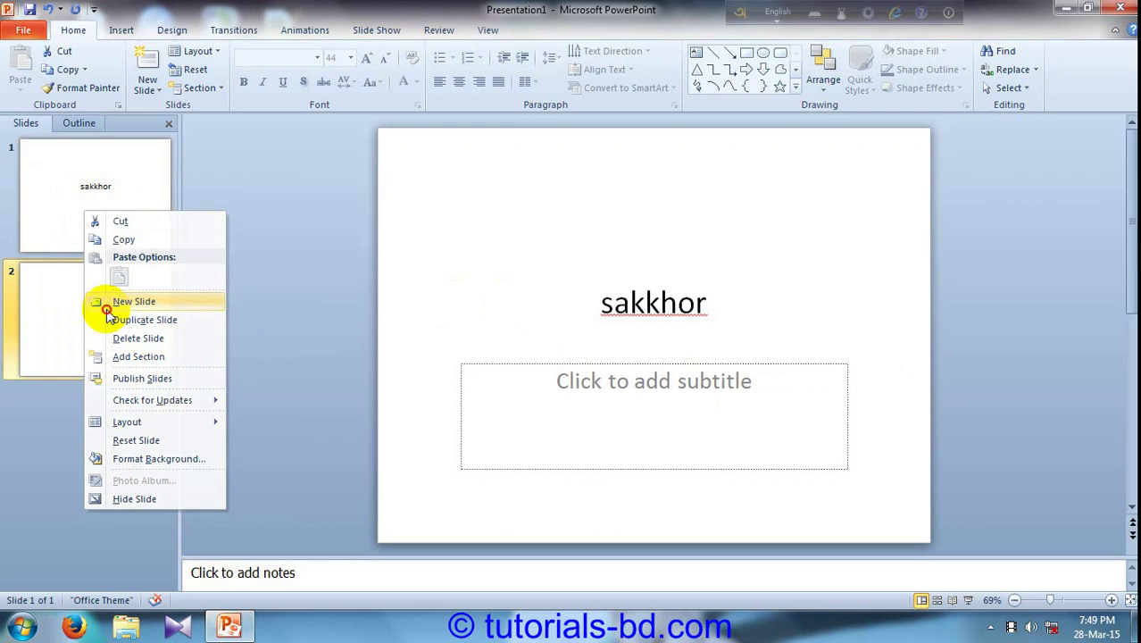
right_click(95, 319)
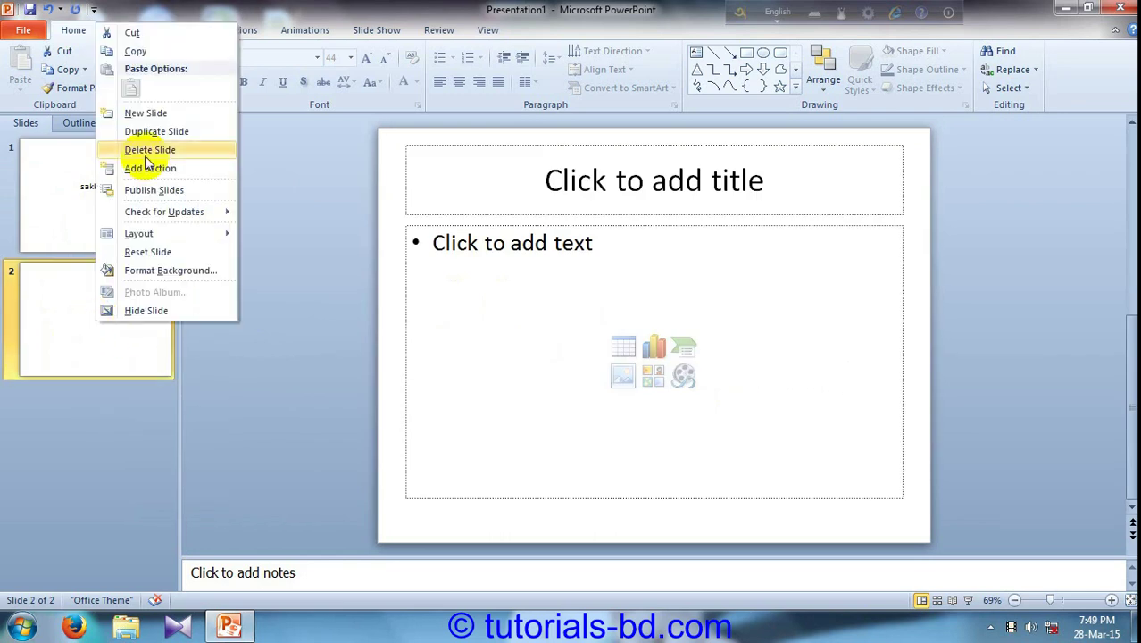
click(145, 112)
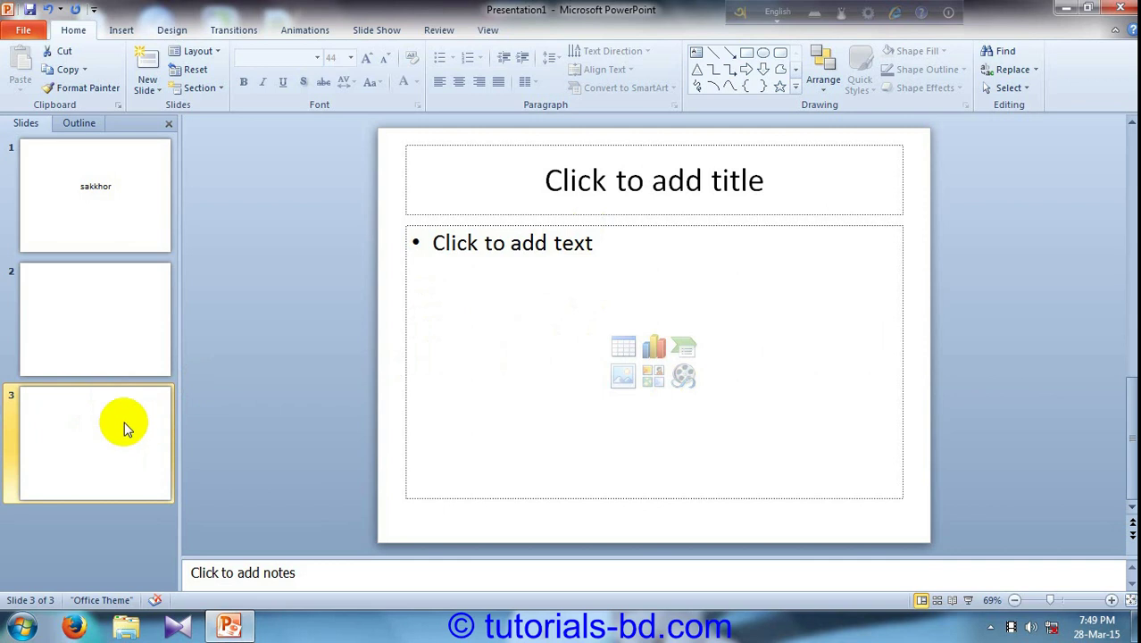
right_click(98, 401)
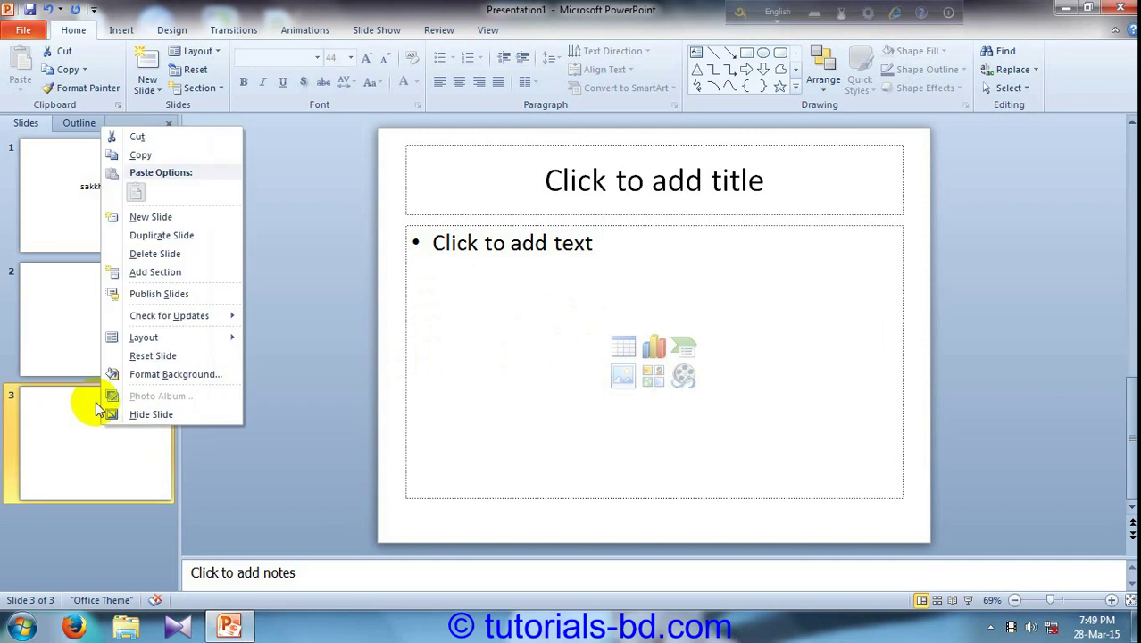
click(175, 234)
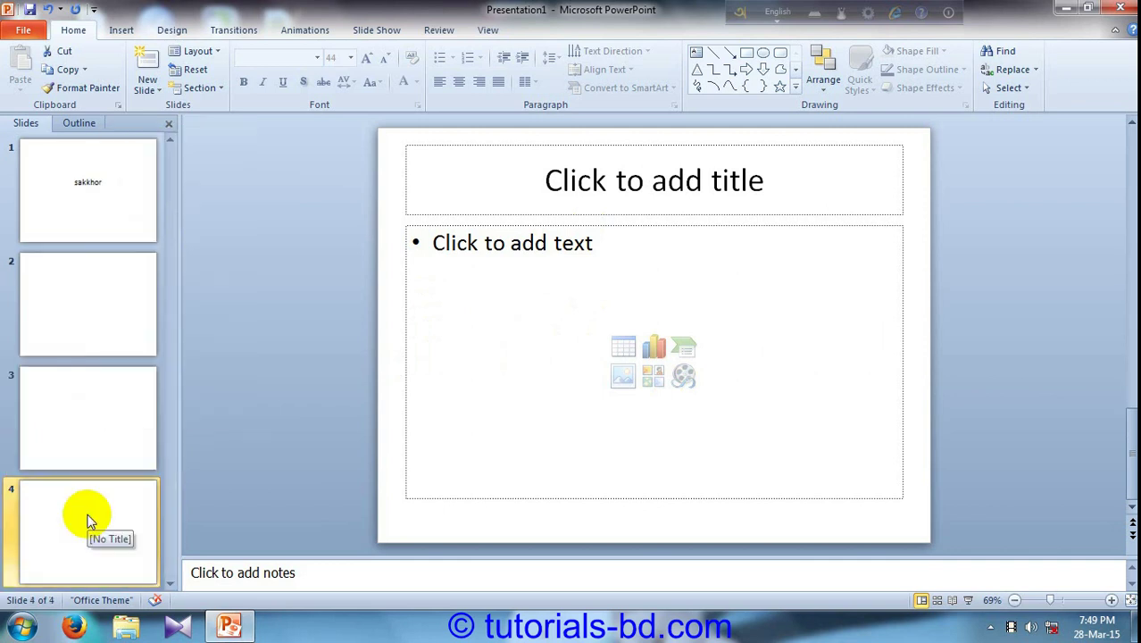
right_click(71, 188)
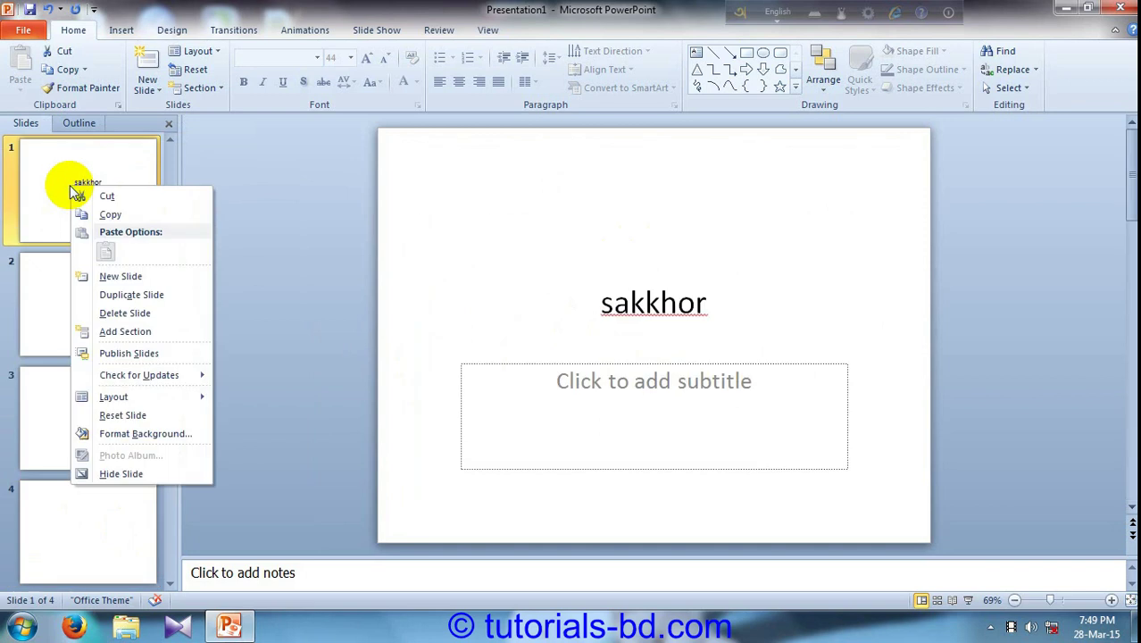
click(136, 296)
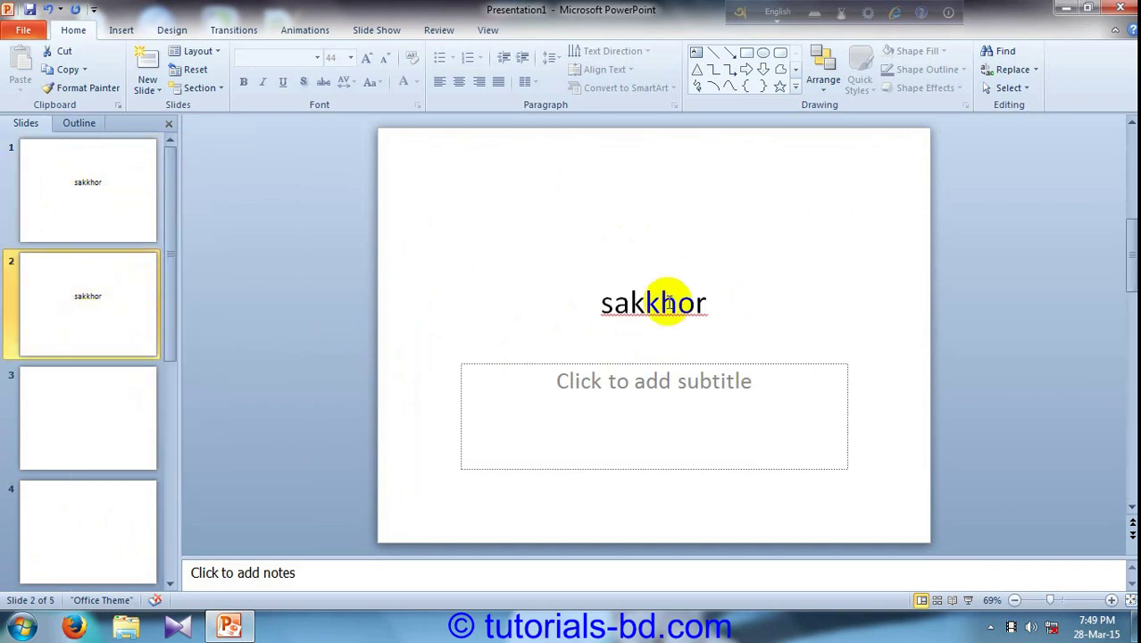
click(64, 202)
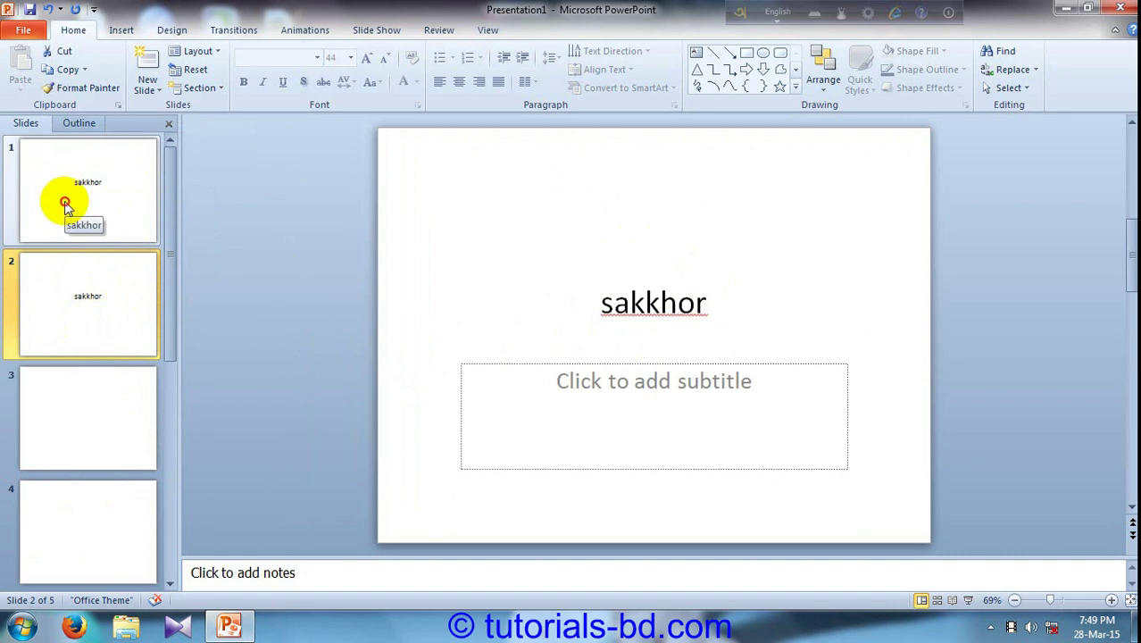
right_click(65, 201)
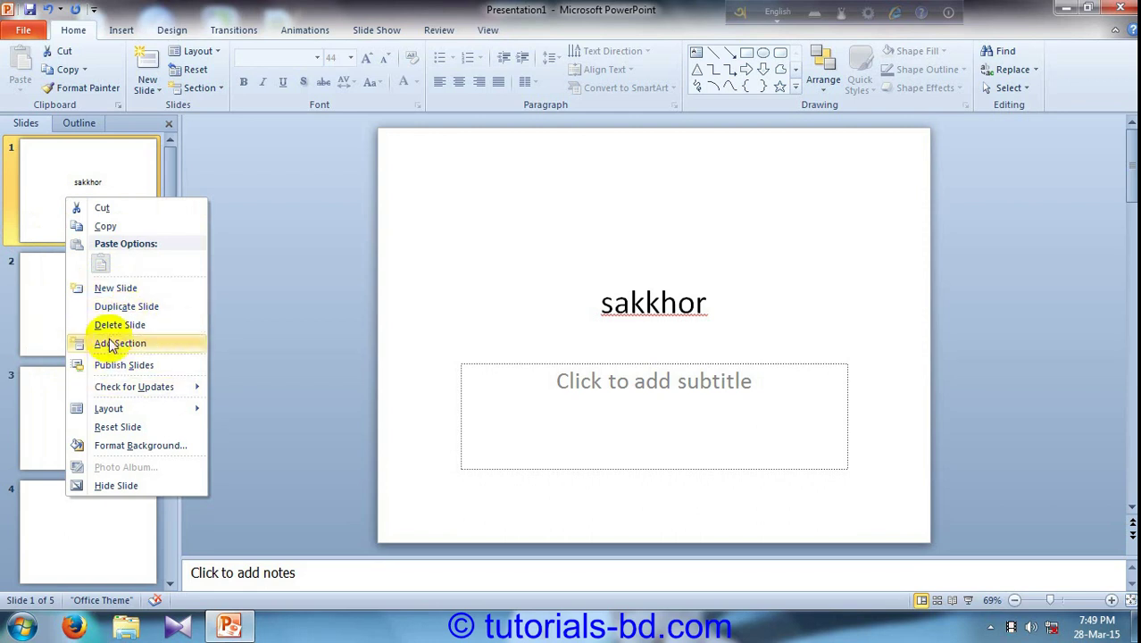
click(48, 305)
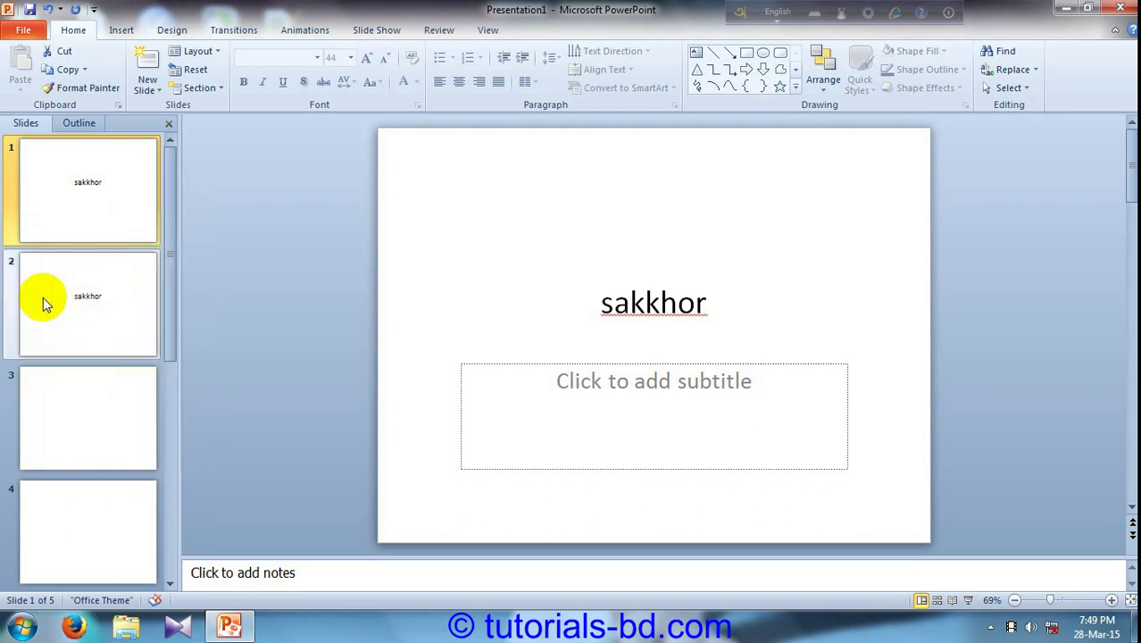
click(38, 281)
right_click(37, 283)
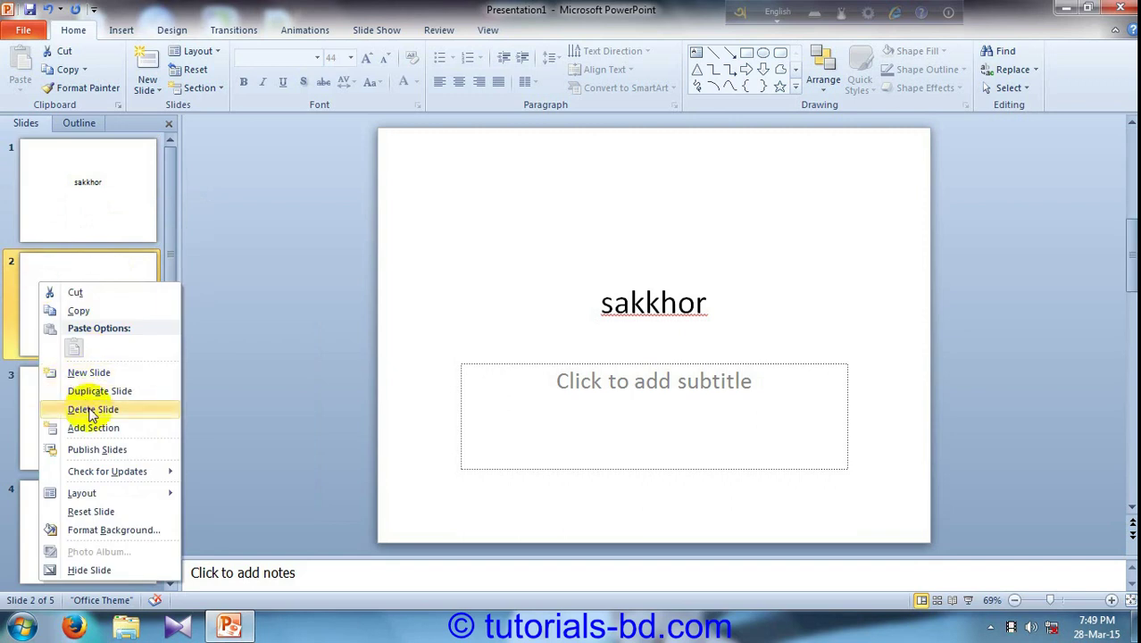
click(93, 409)
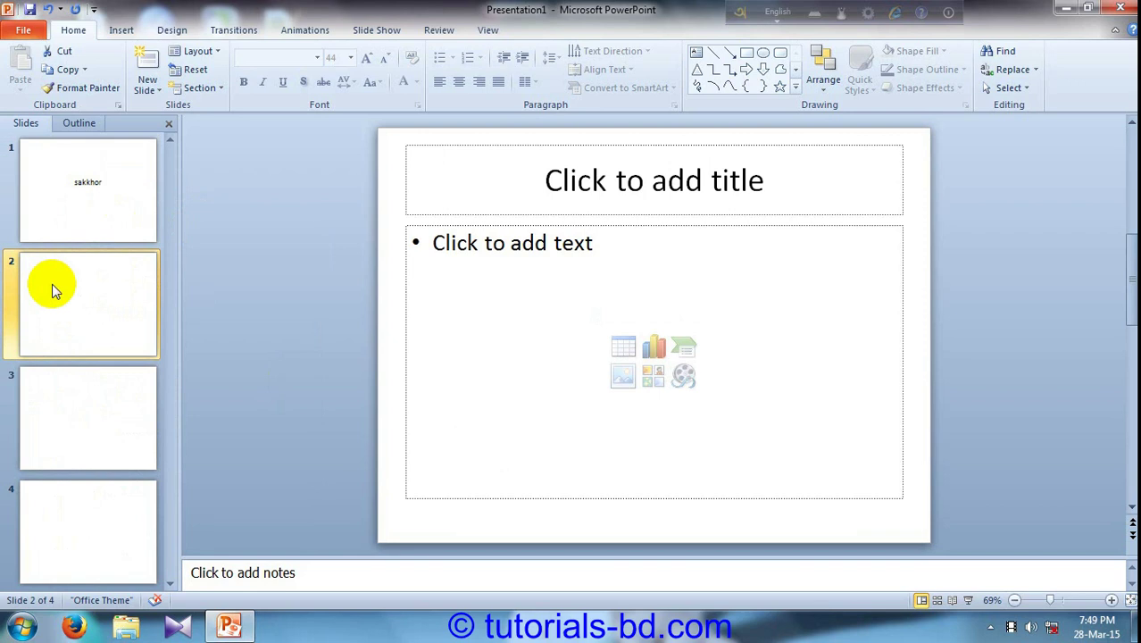
right_click(51, 284)
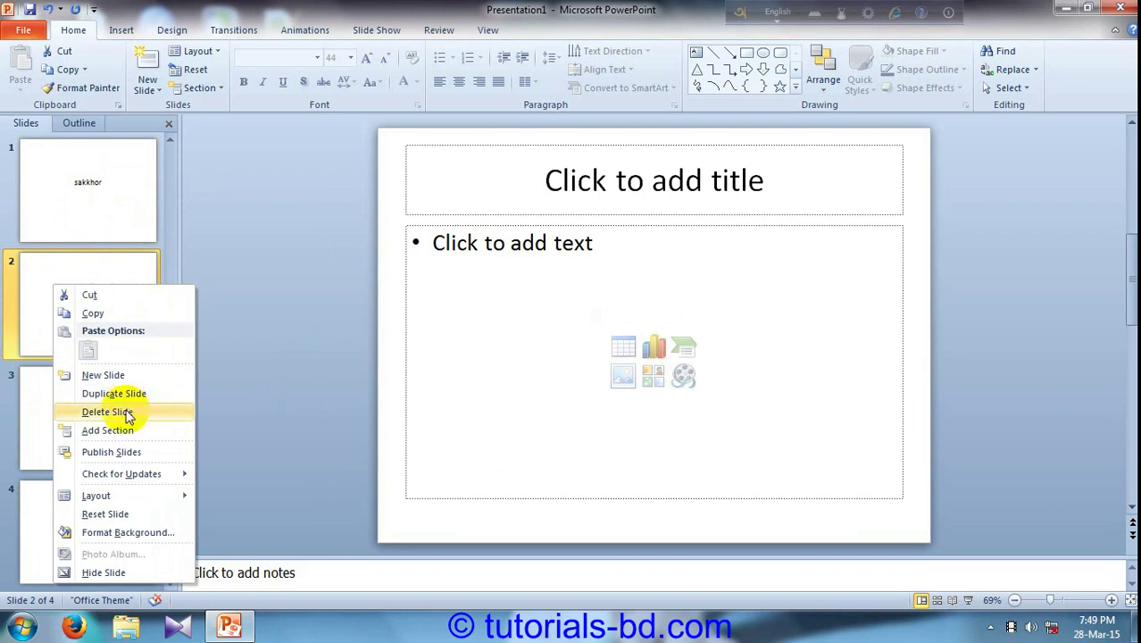
Add a section at slide 2 so slides 2–4 form an Untitled Section separate from slide 1
click(107, 431)
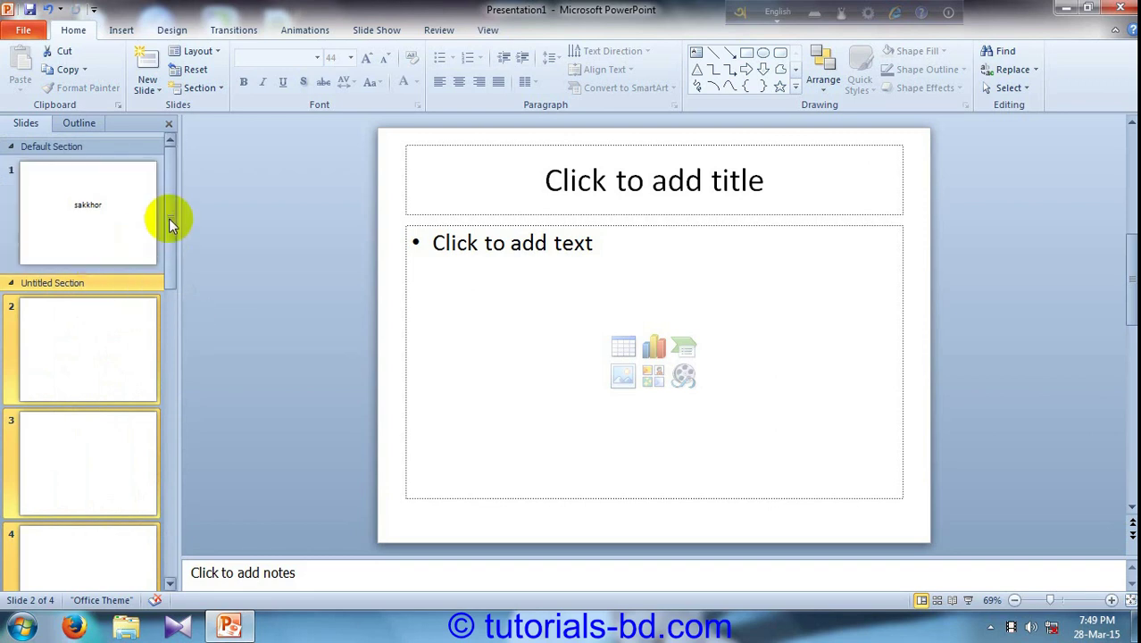
click(170, 411)
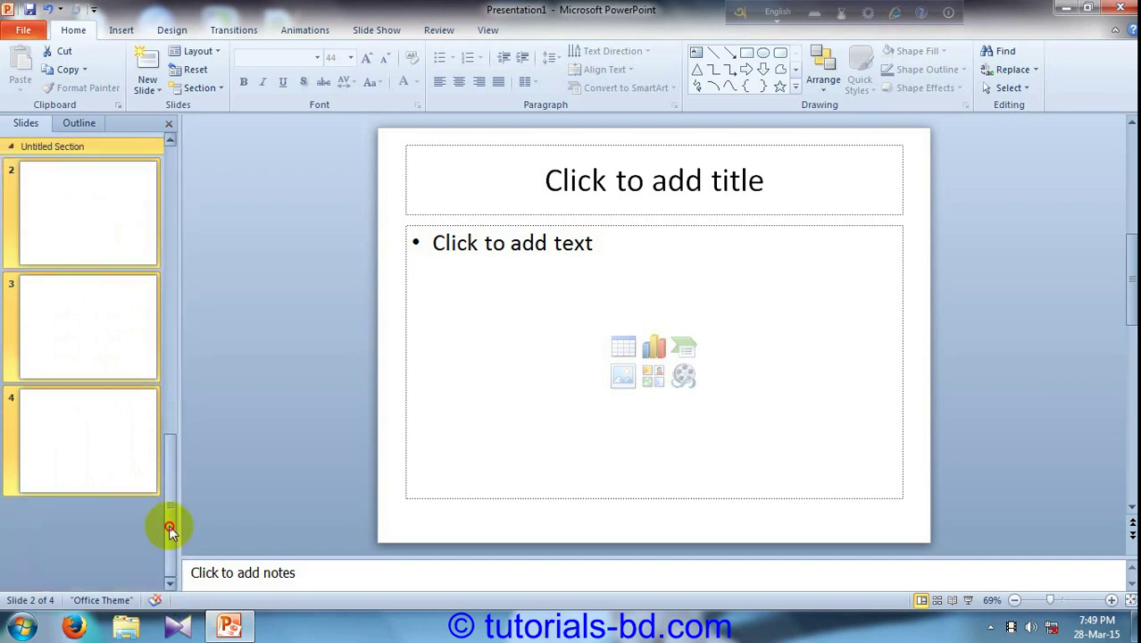
click(171, 383)
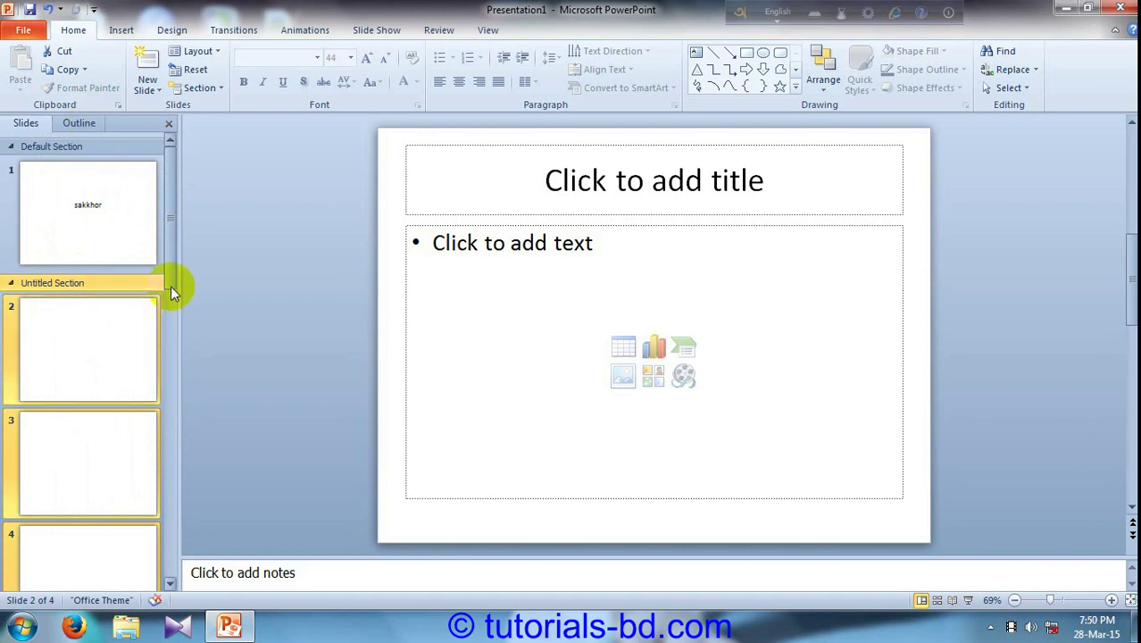
click(165, 357)
right_click(83, 429)
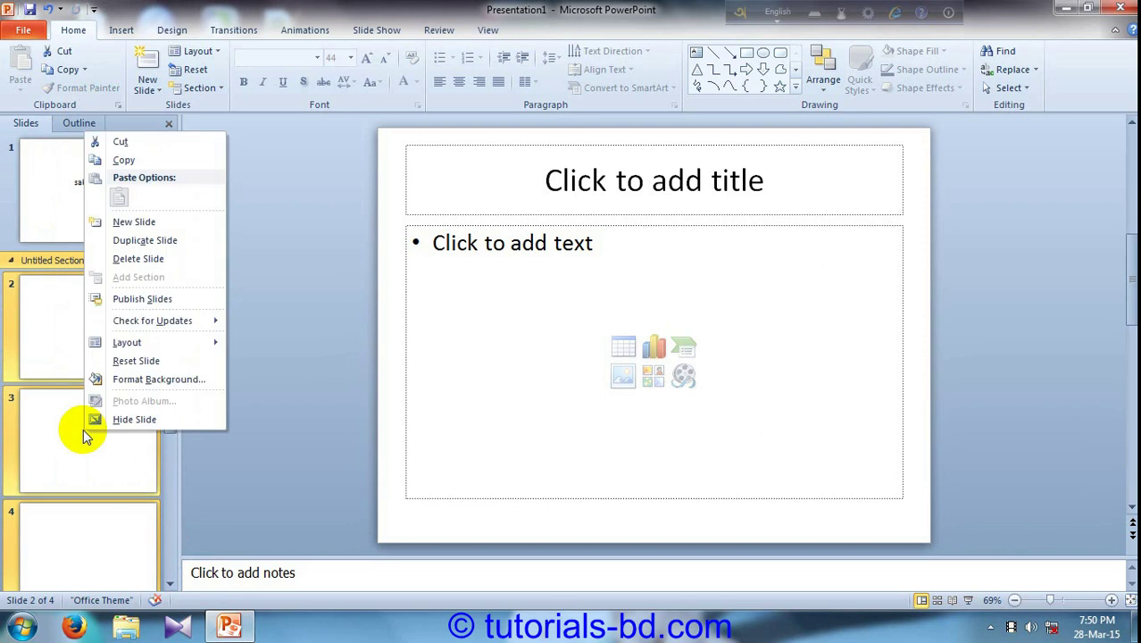
key(Escape)
right_click(81, 437)
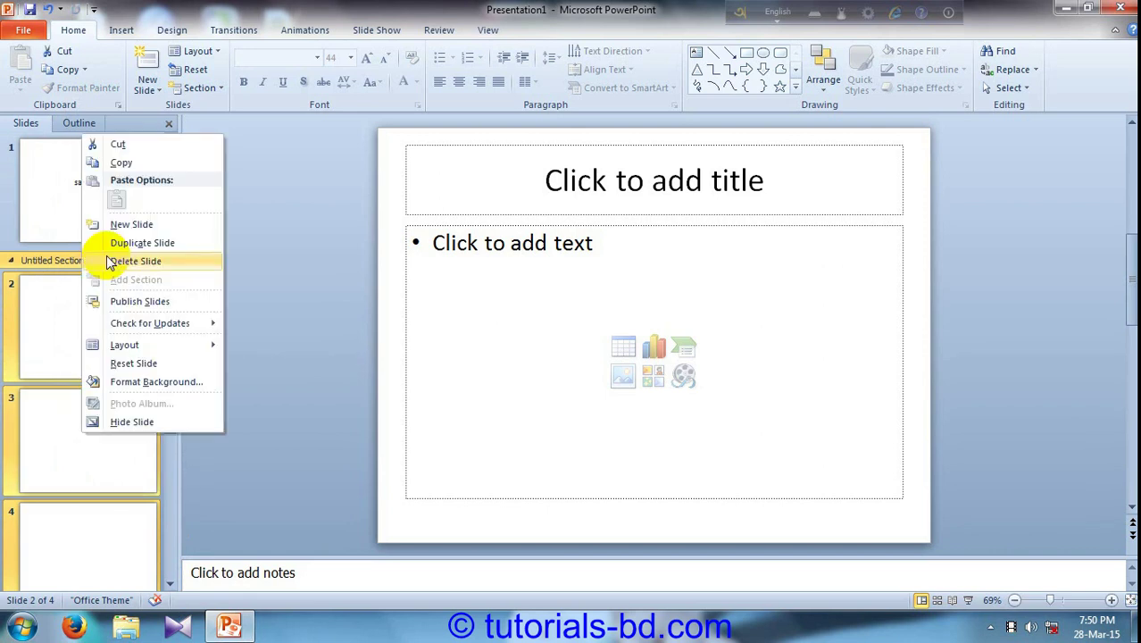
click(57, 471)
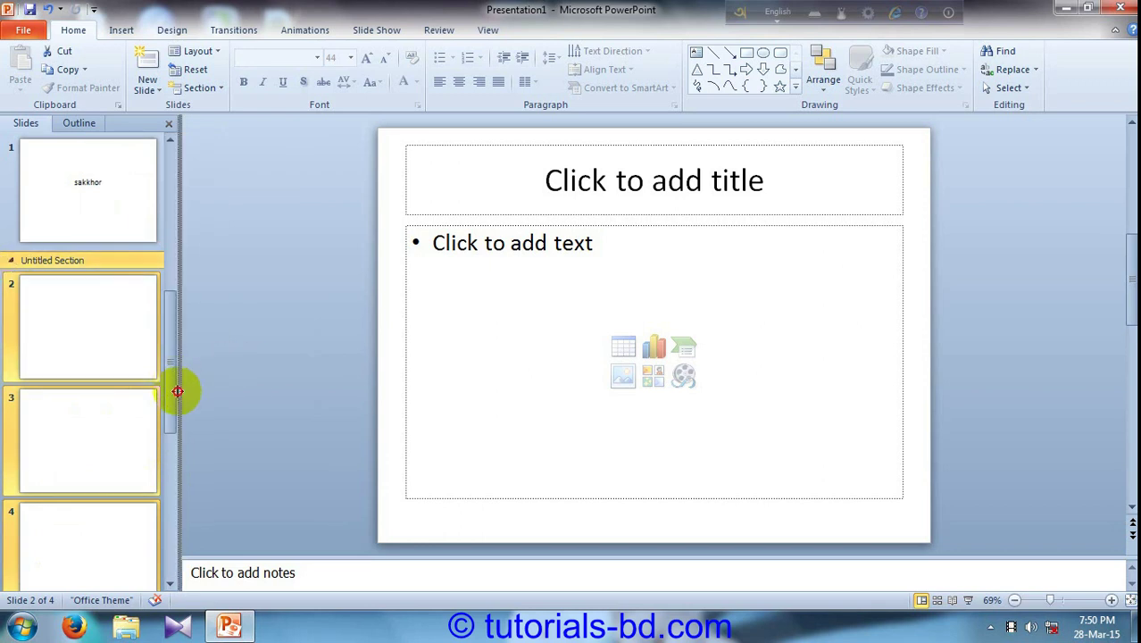
Collapse and re-expand the Untitled and Default Sections, then bring up the Untitled Section's options
drag(175, 391, 173, 509)
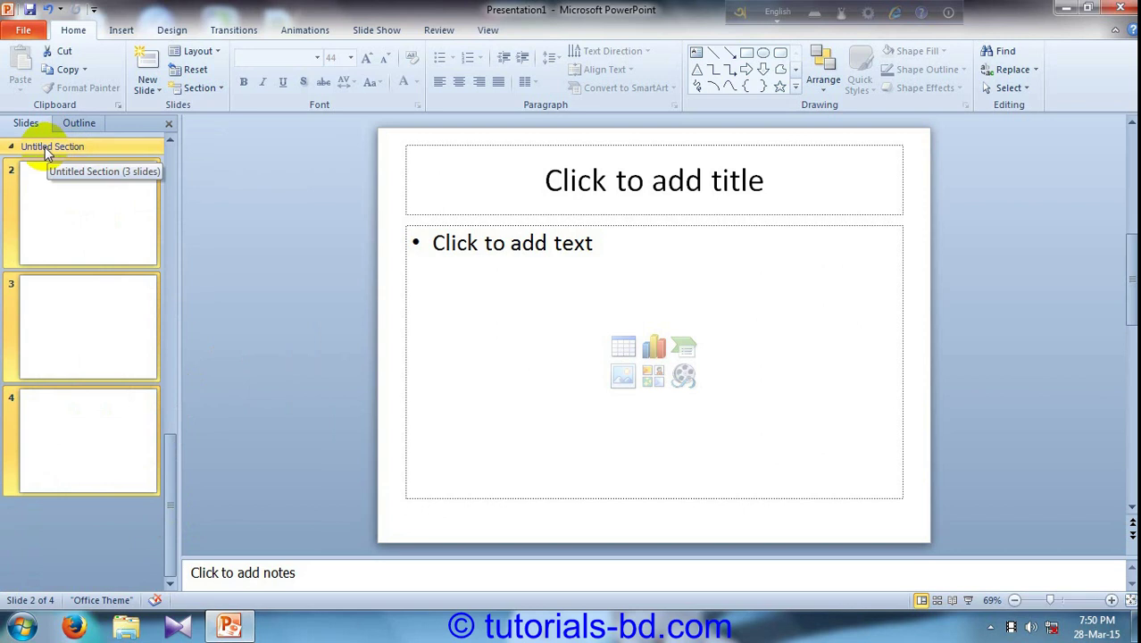
click(11, 147)
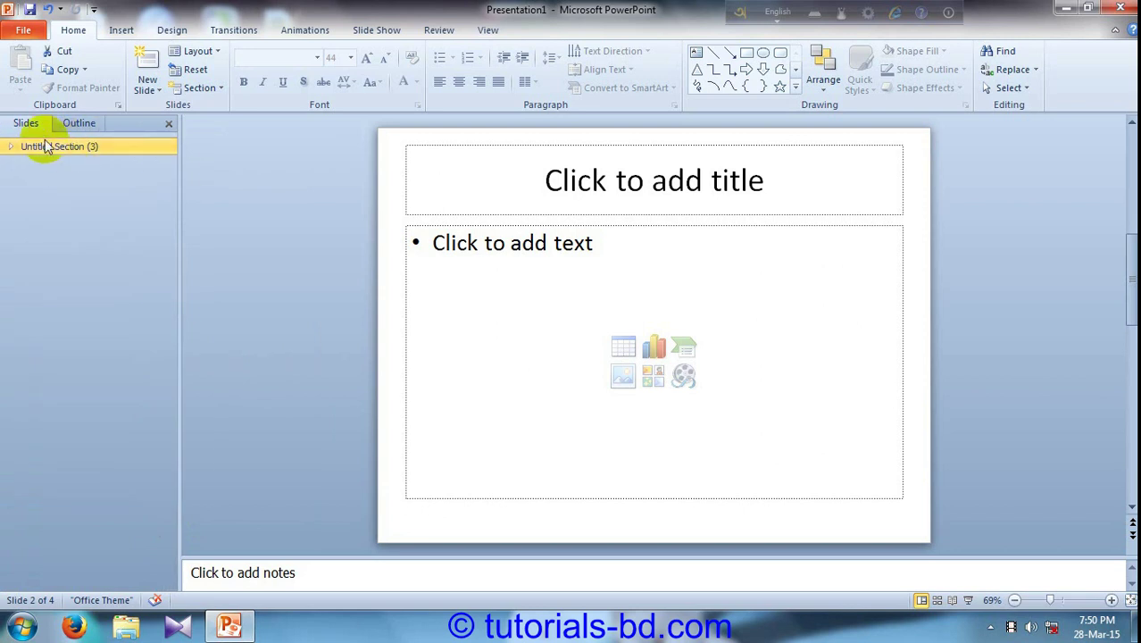
click(10, 146)
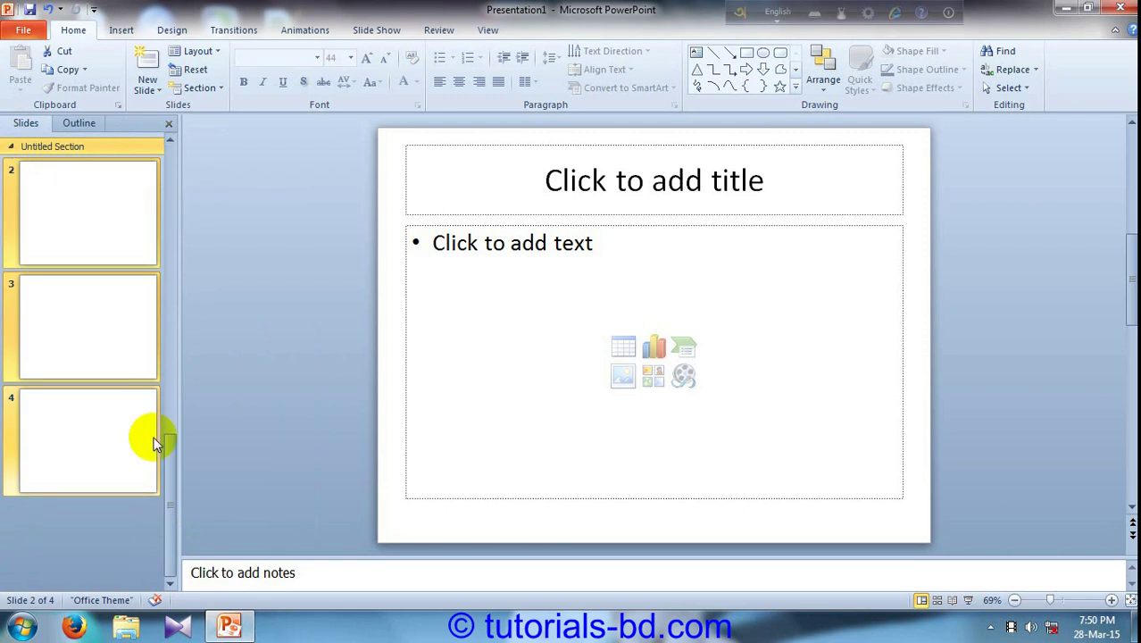
drag(168, 448, 173, 186)
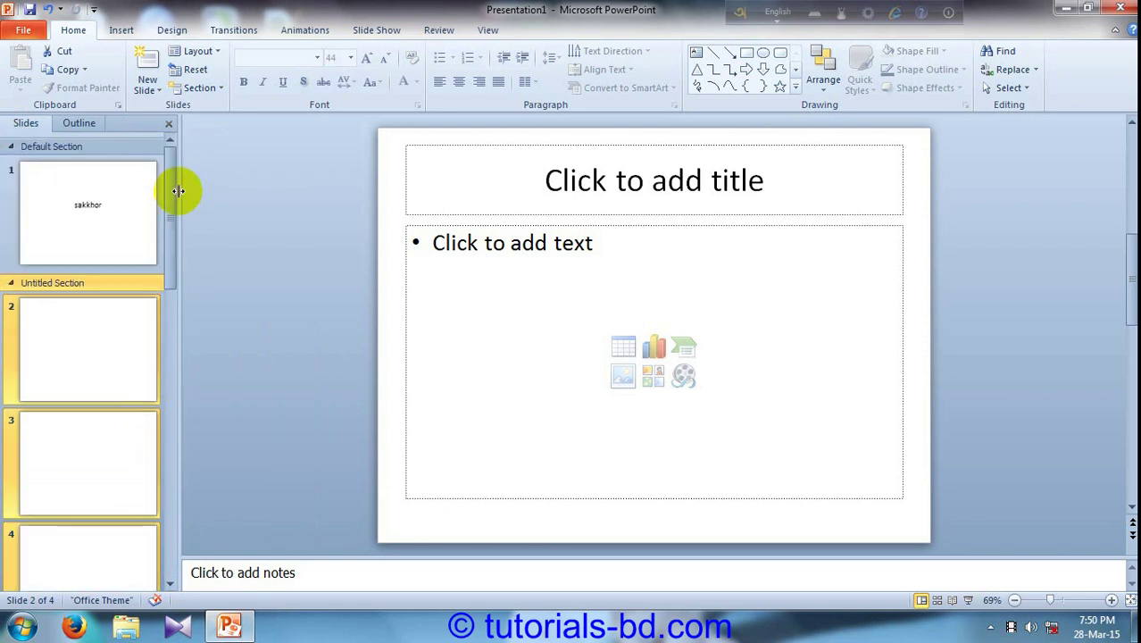
click(11, 147)
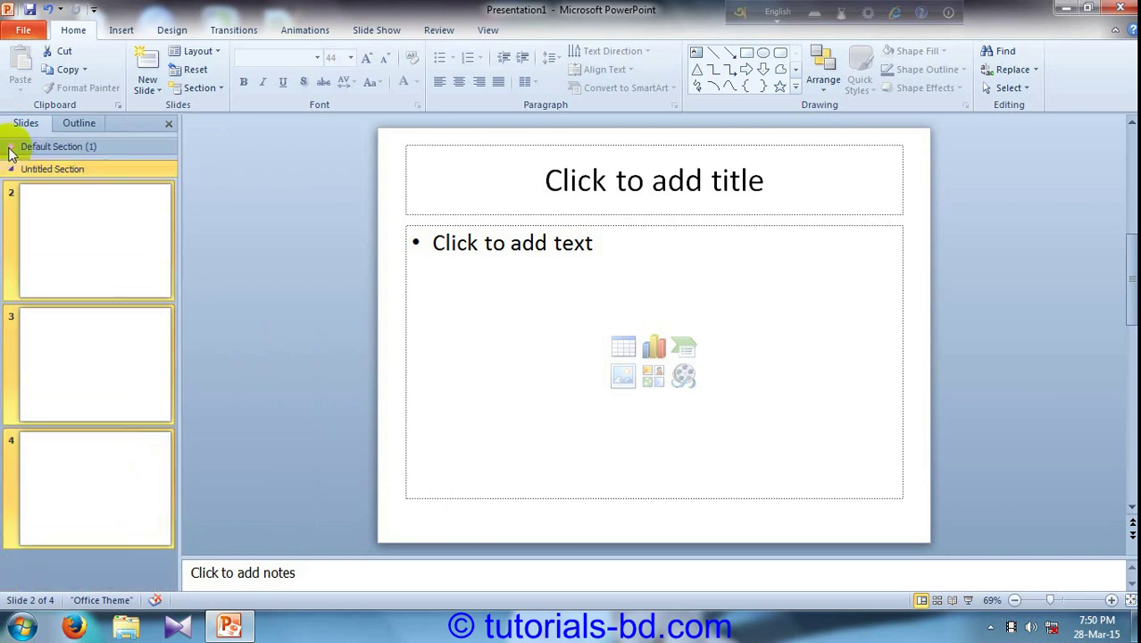
click(11, 146)
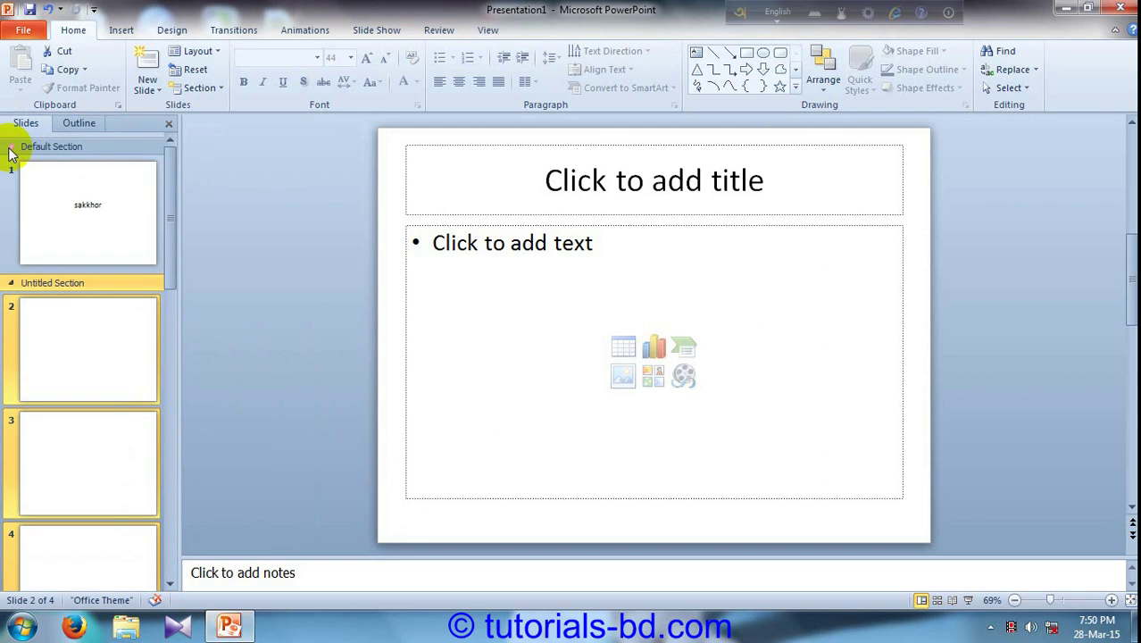
right_click(75, 234)
click(71, 240)
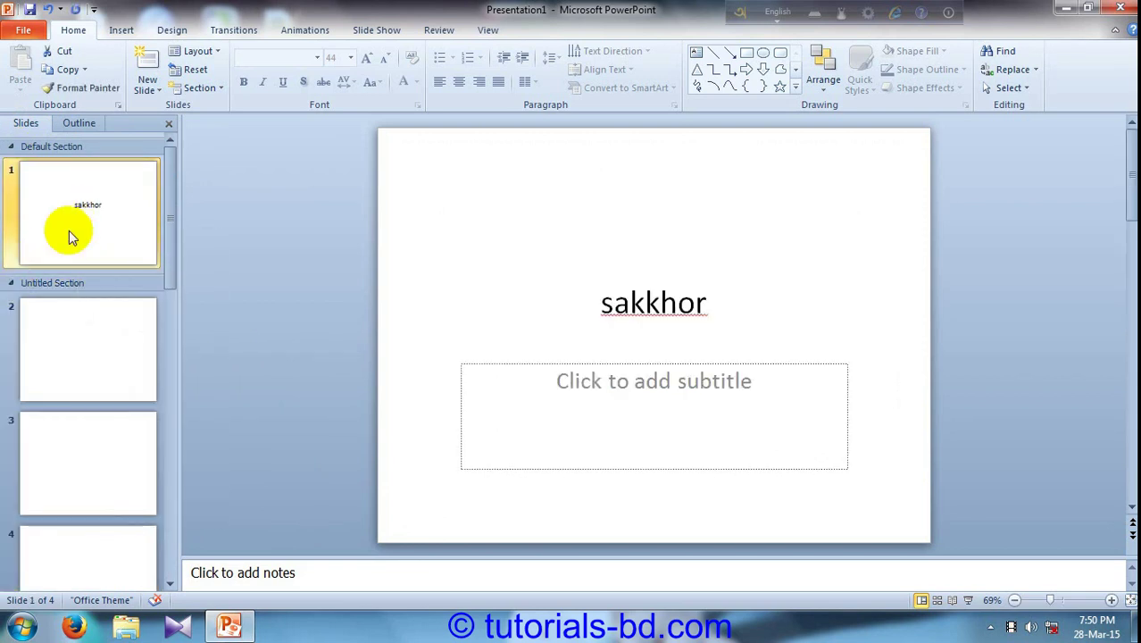
right_click(53, 282)
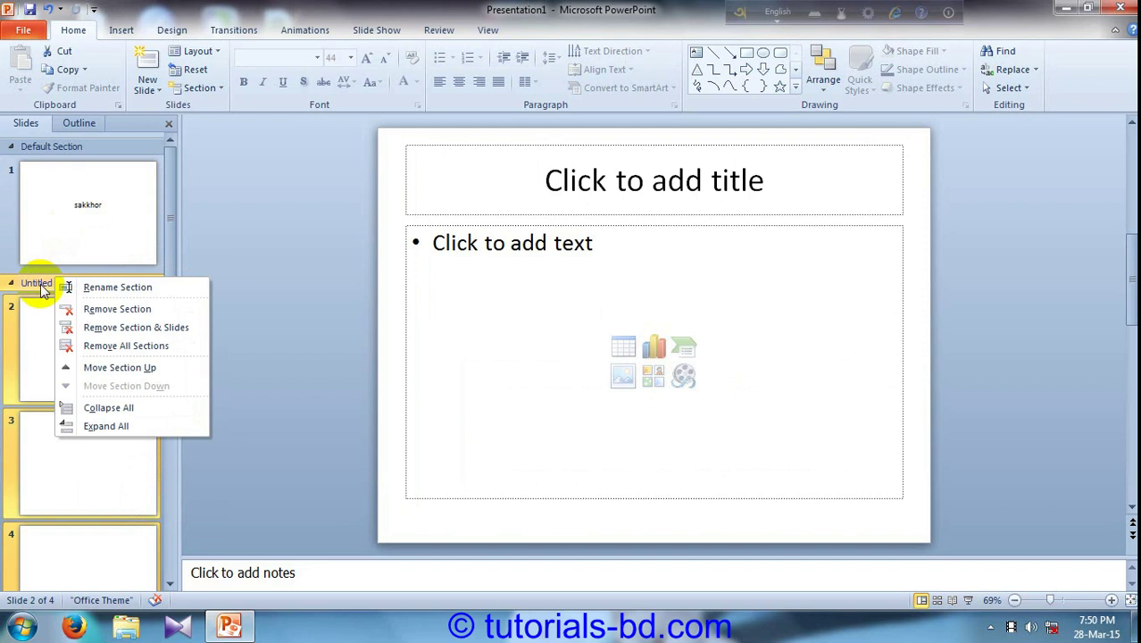
Rename the Untitled Section to 'Odesk'
click(146, 292)
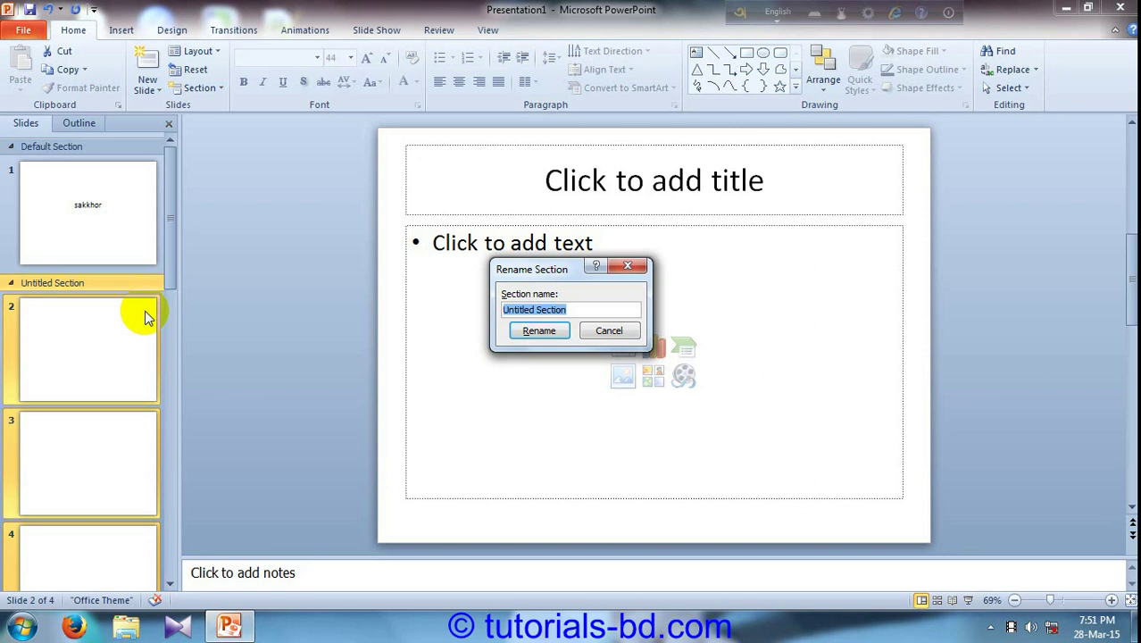
text(Odes)
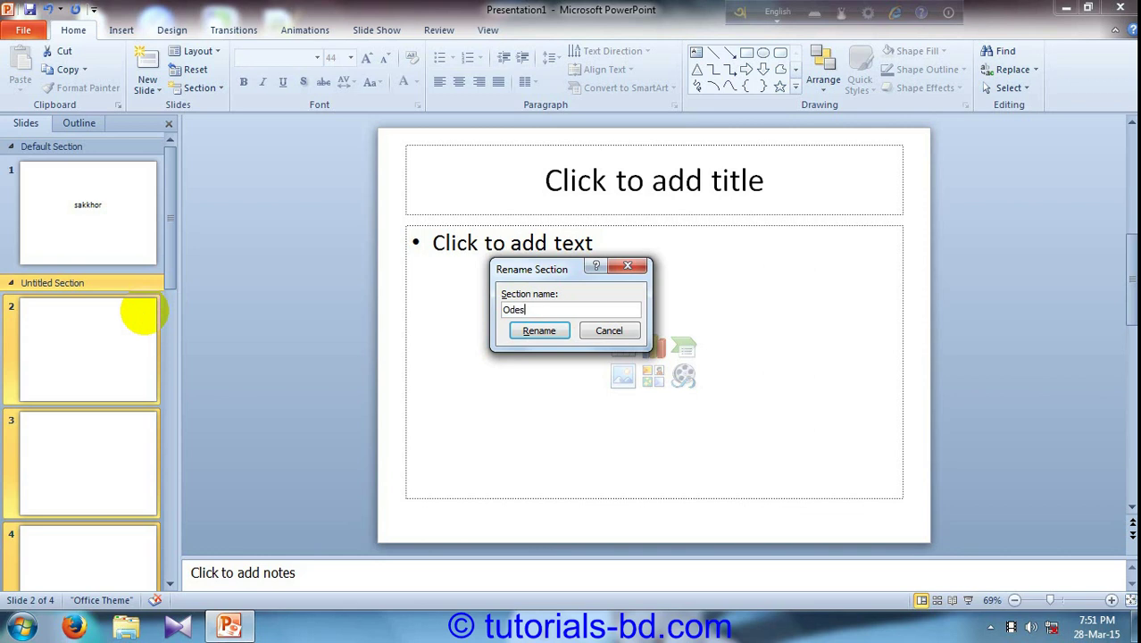
text(k)
key(Return)
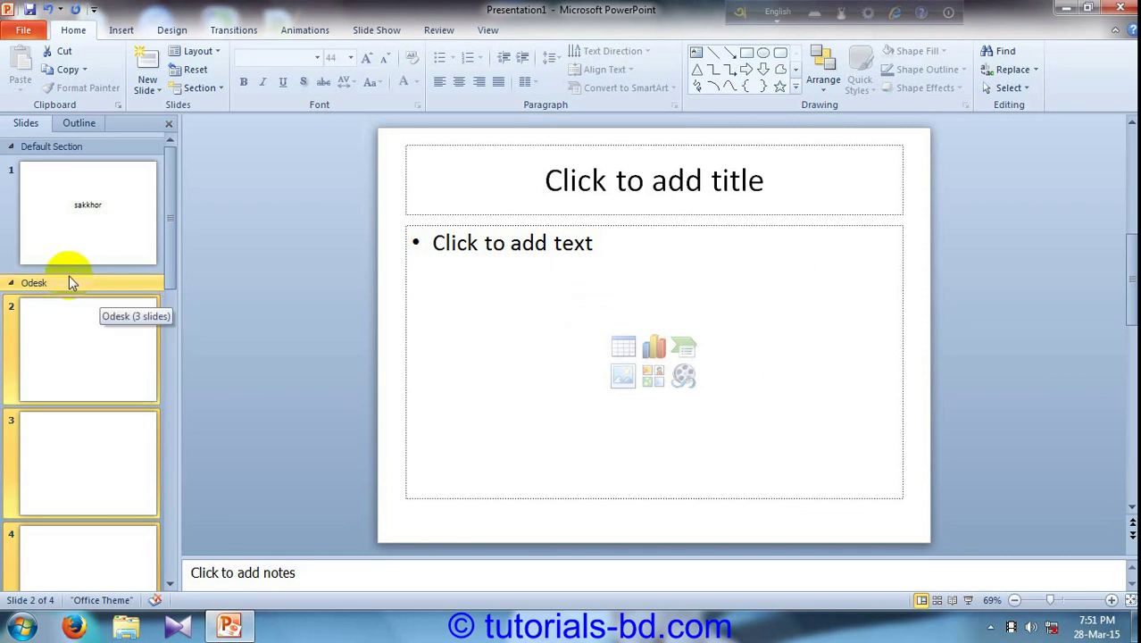
Rename the Default Section to 'Strat'
right_click(56, 147)
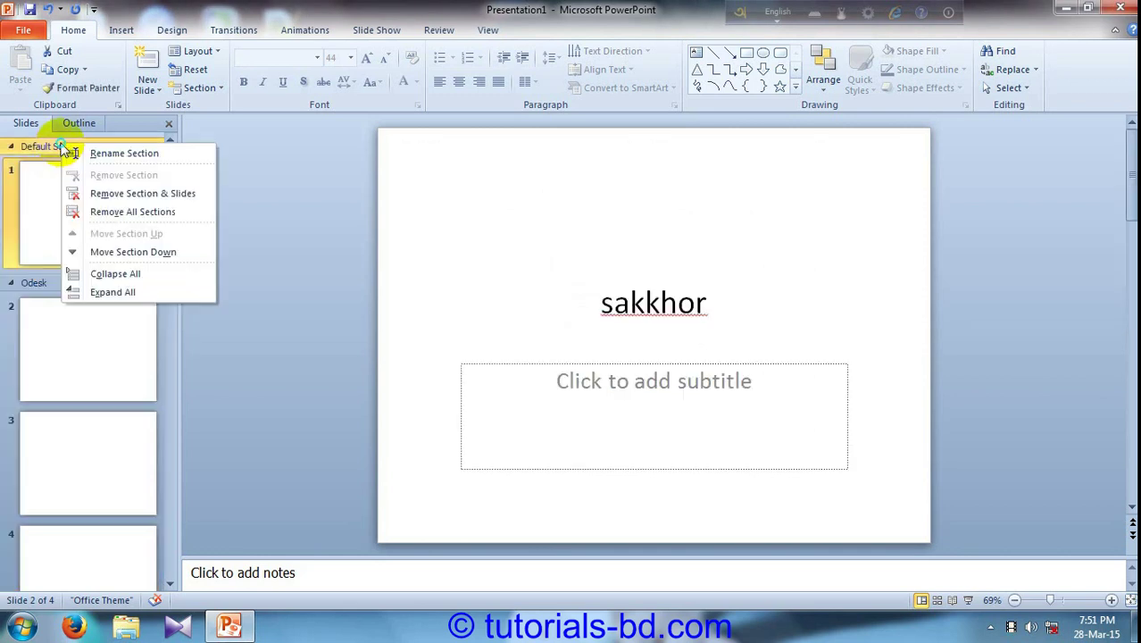
double_click(60, 147)
right_click(59, 148)
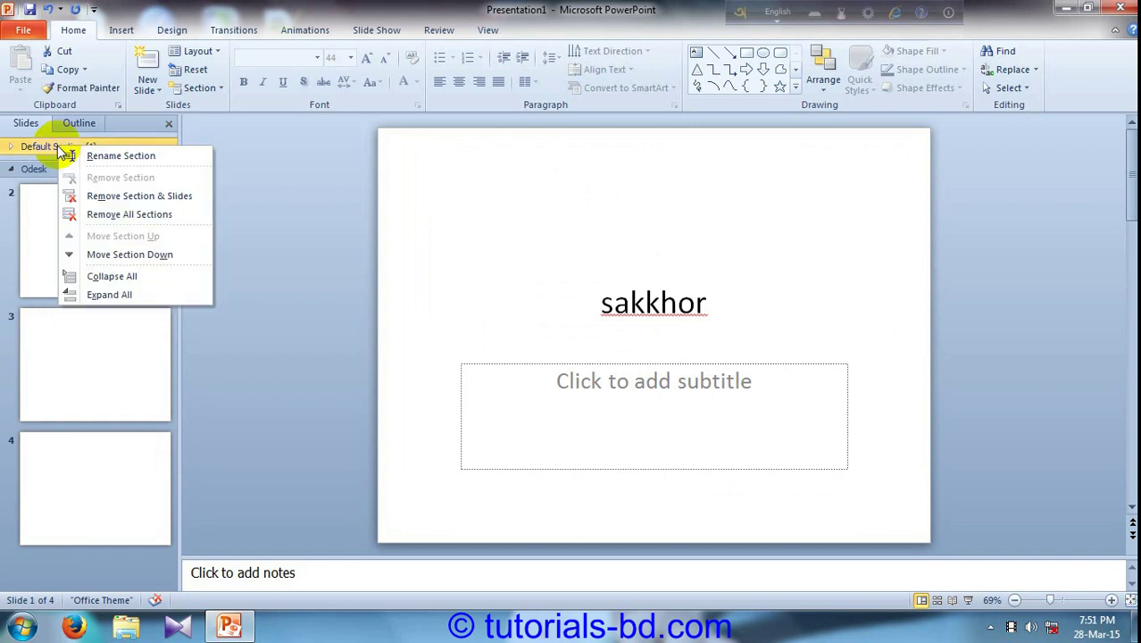
click(68, 156)
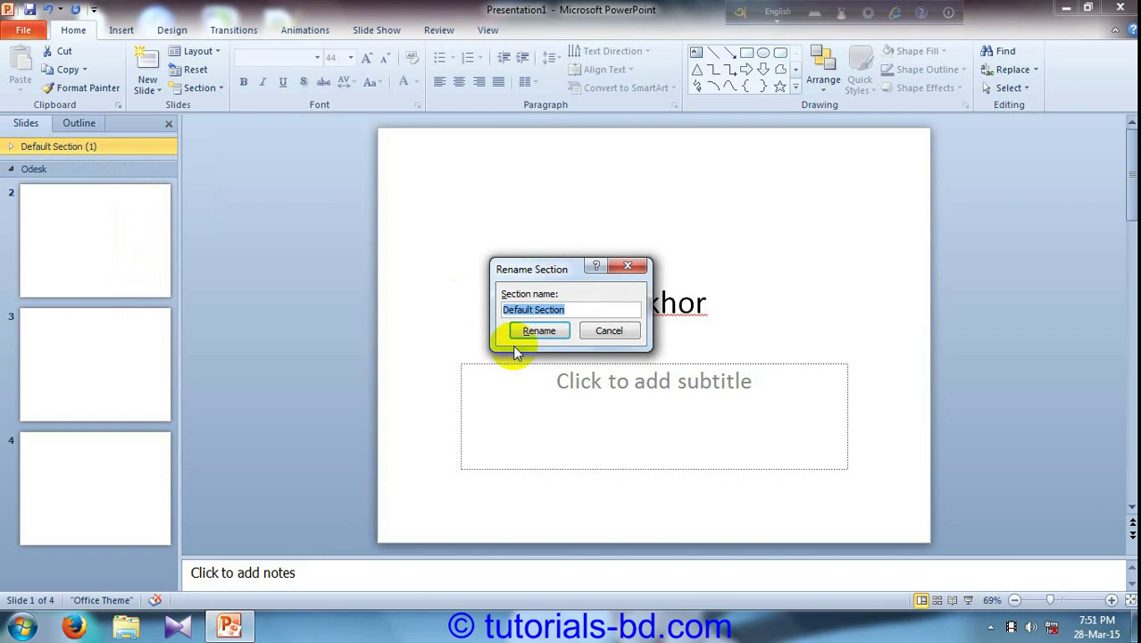
text(Stra)
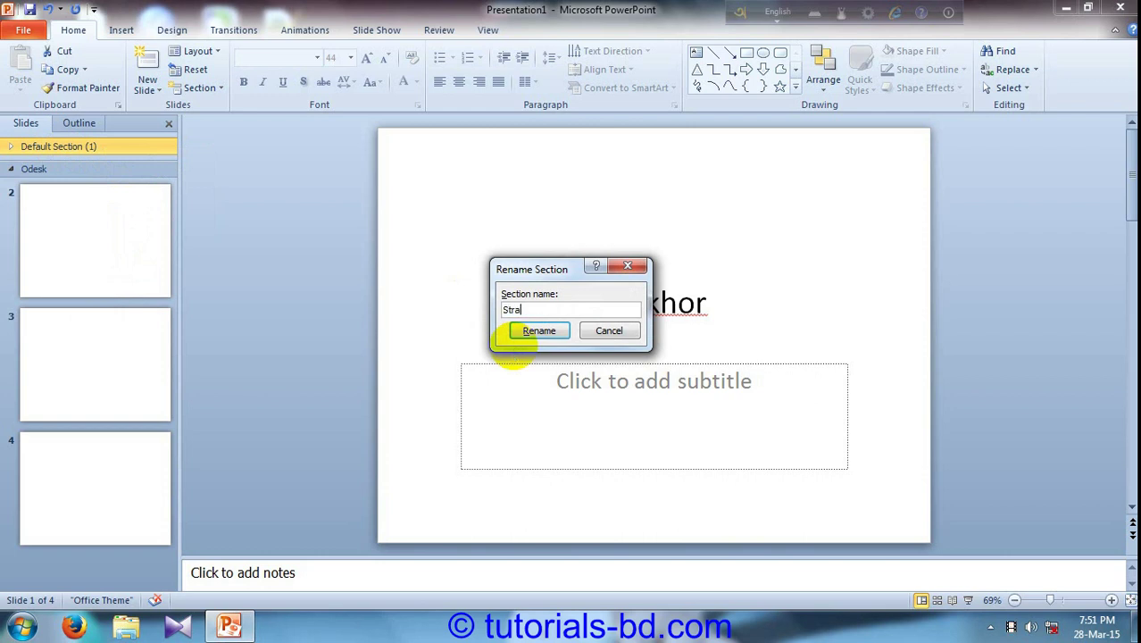
text(t)
click(520, 336)
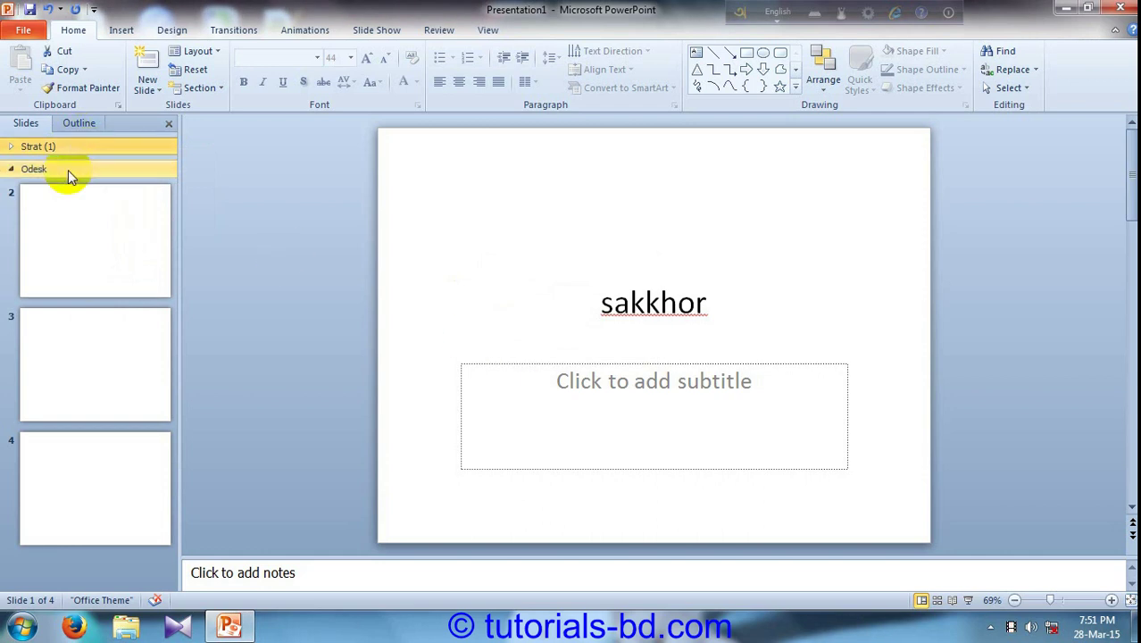
Add a new section after slide 4 and insert a new slide into it
right_click(82, 559)
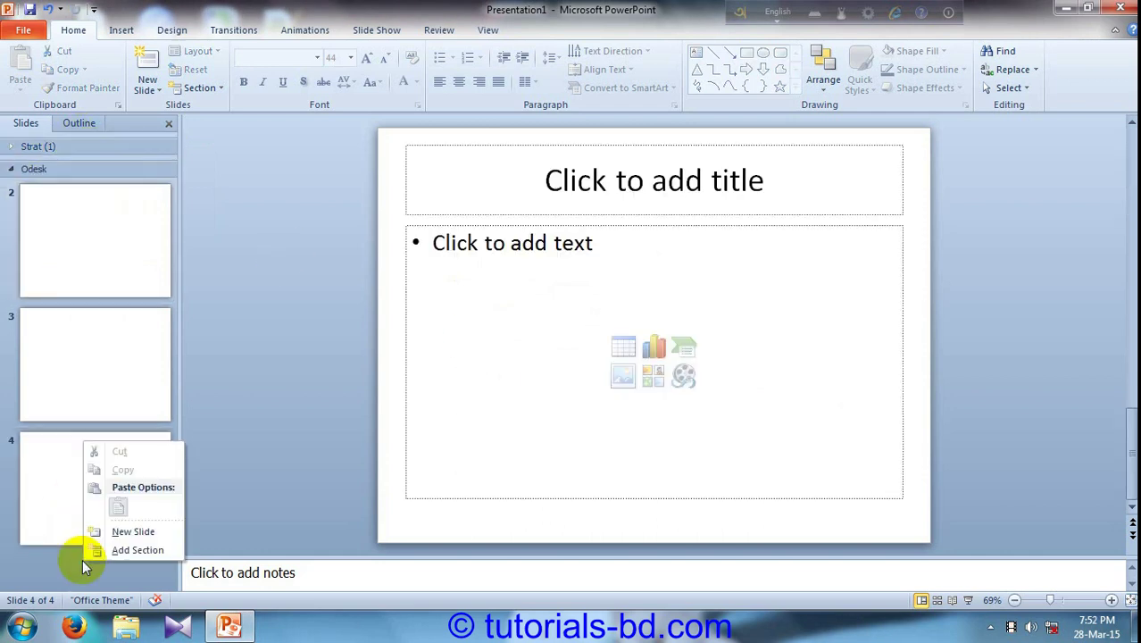
click(142, 551)
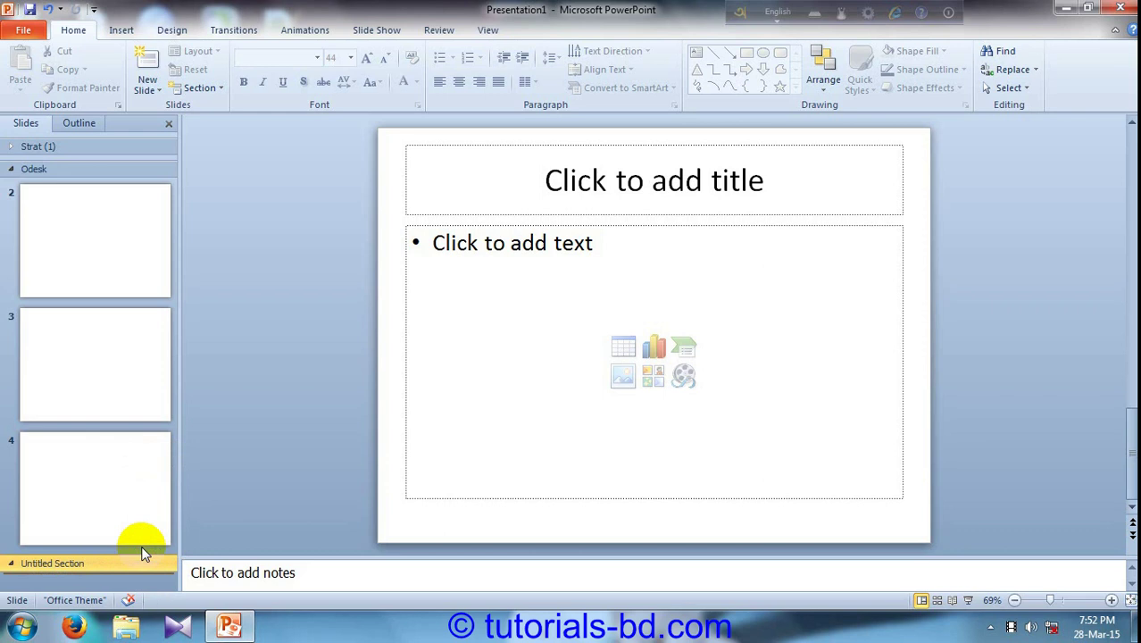
right_click(43, 582)
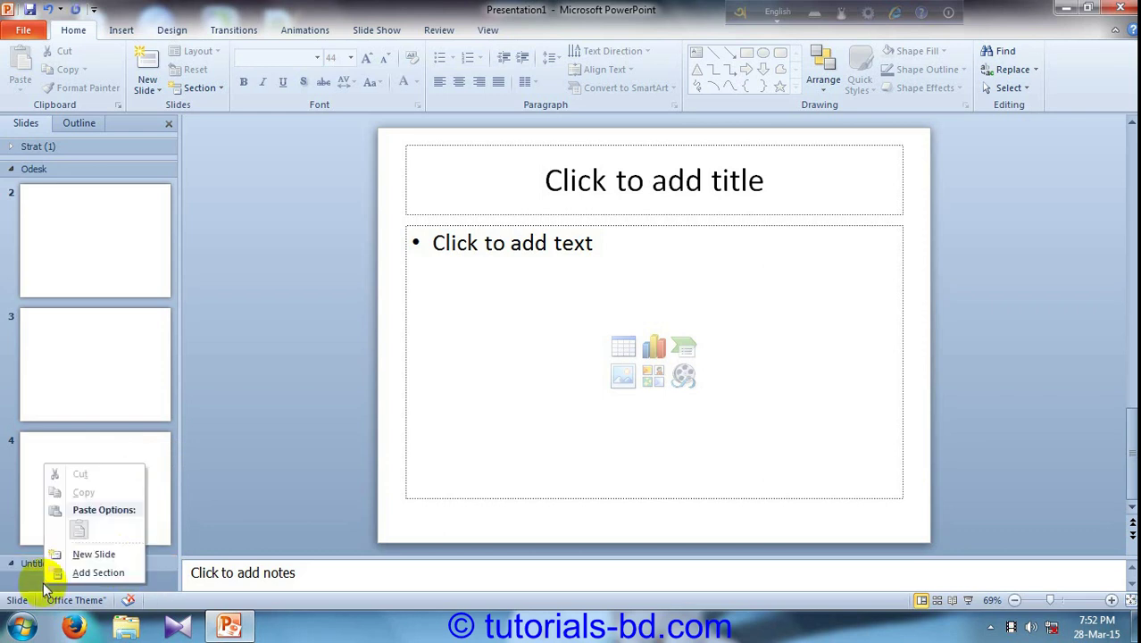
click(78, 555)
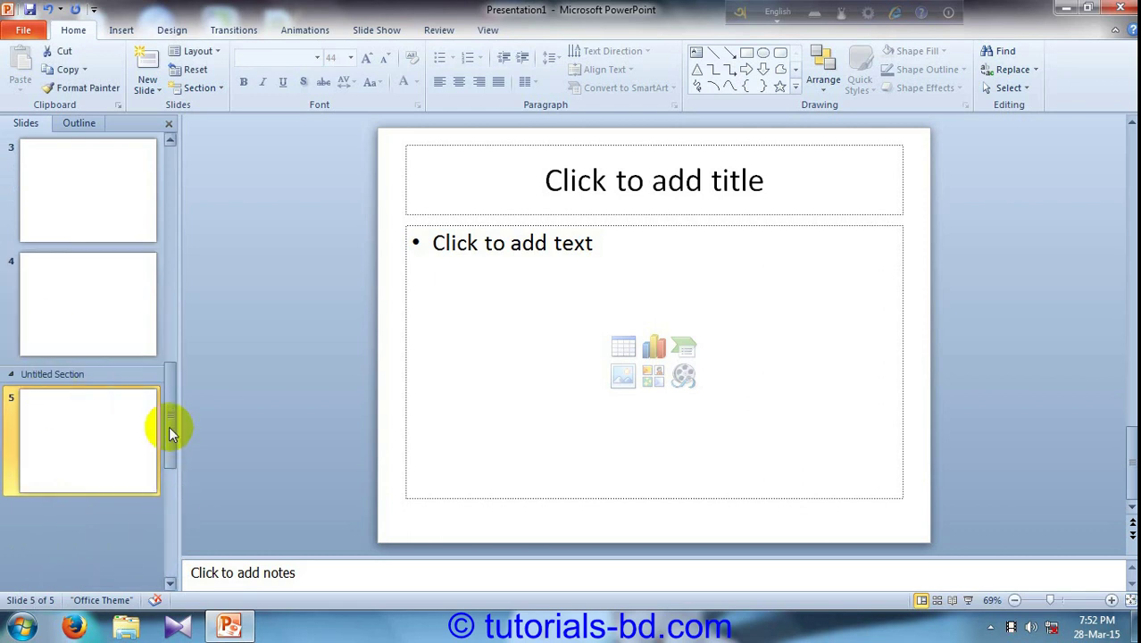
Delete the old slide 4 so the deck is back to four slides
click(168, 426)
click(62, 396)
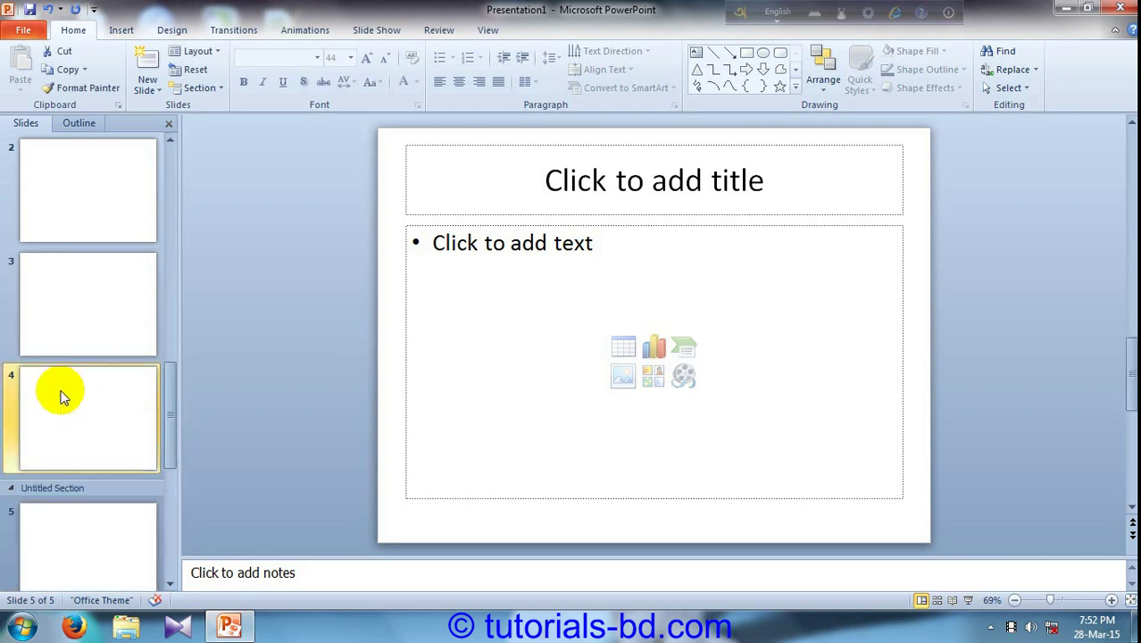
right_click(63, 395)
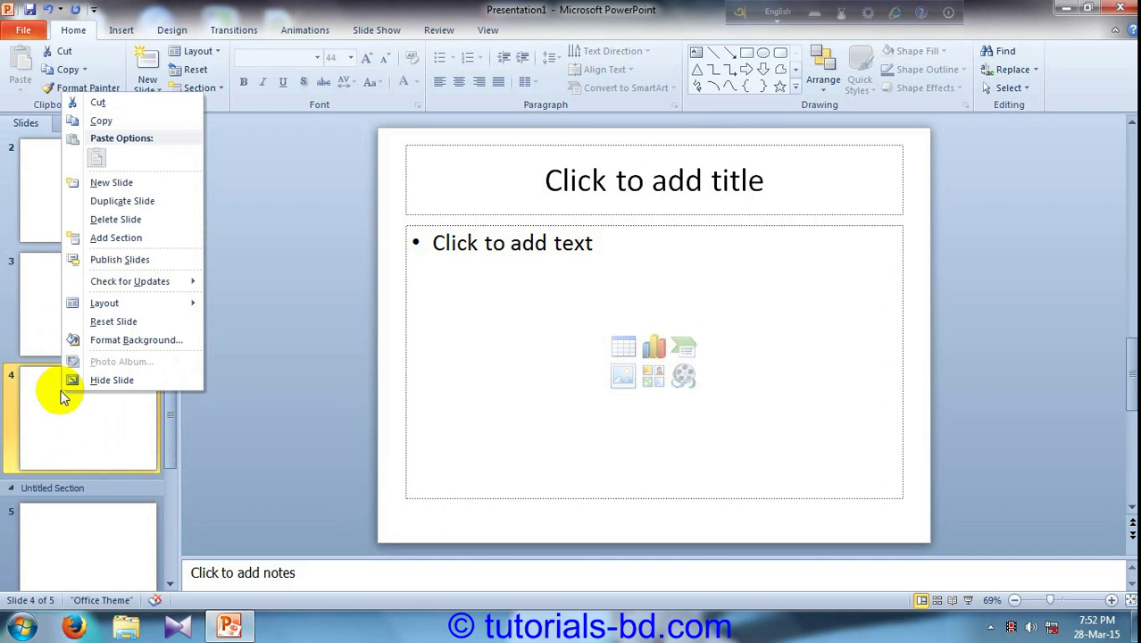
click(121, 220)
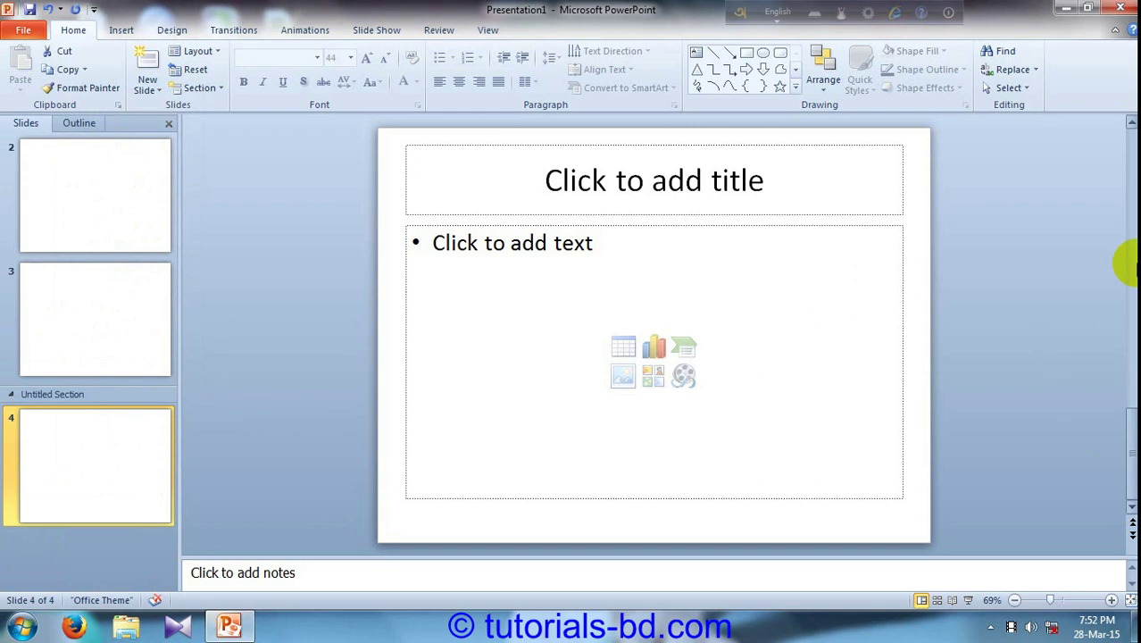
drag(1131, 432, 1131, 166)
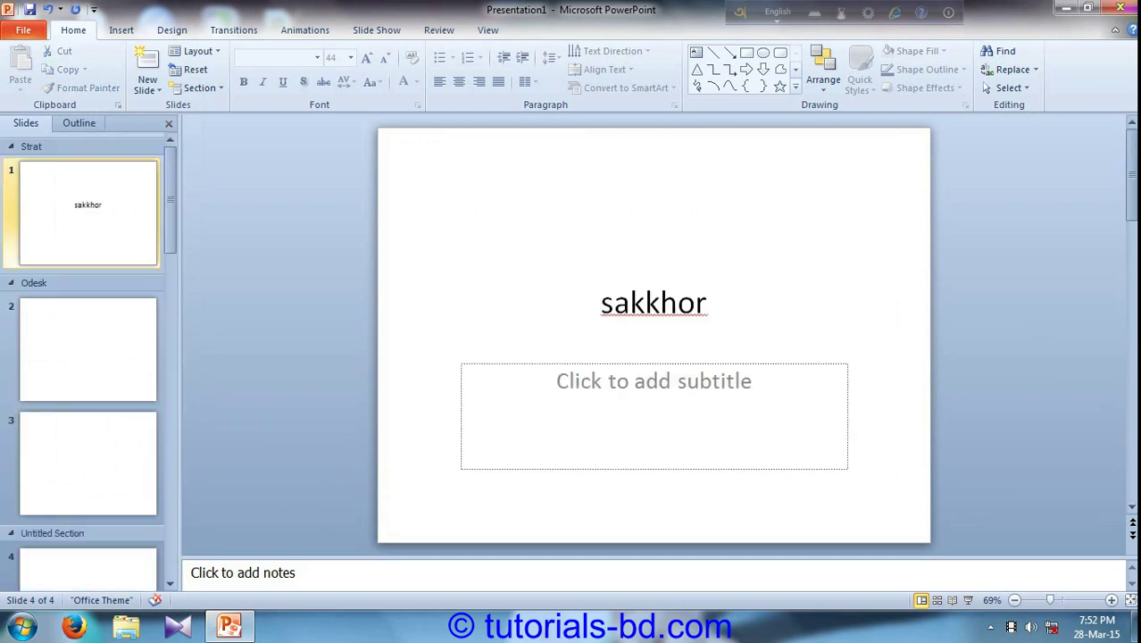
Switch slide 2 to the Title Slide layout, then back to Title and Content
right_click(81, 323)
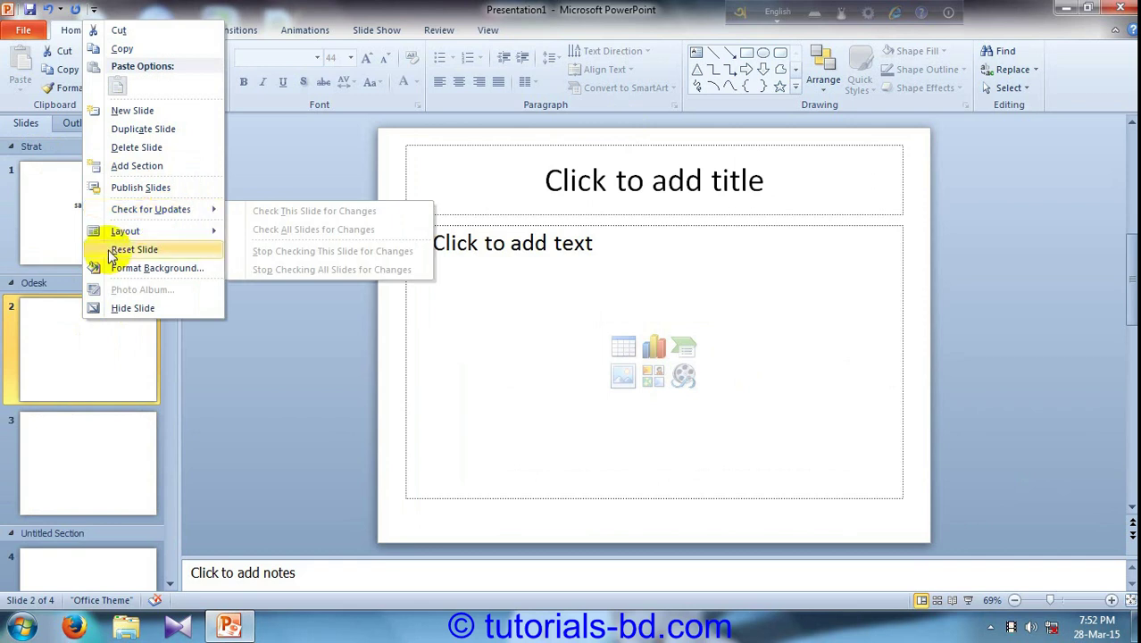
mouse_move(125, 231)
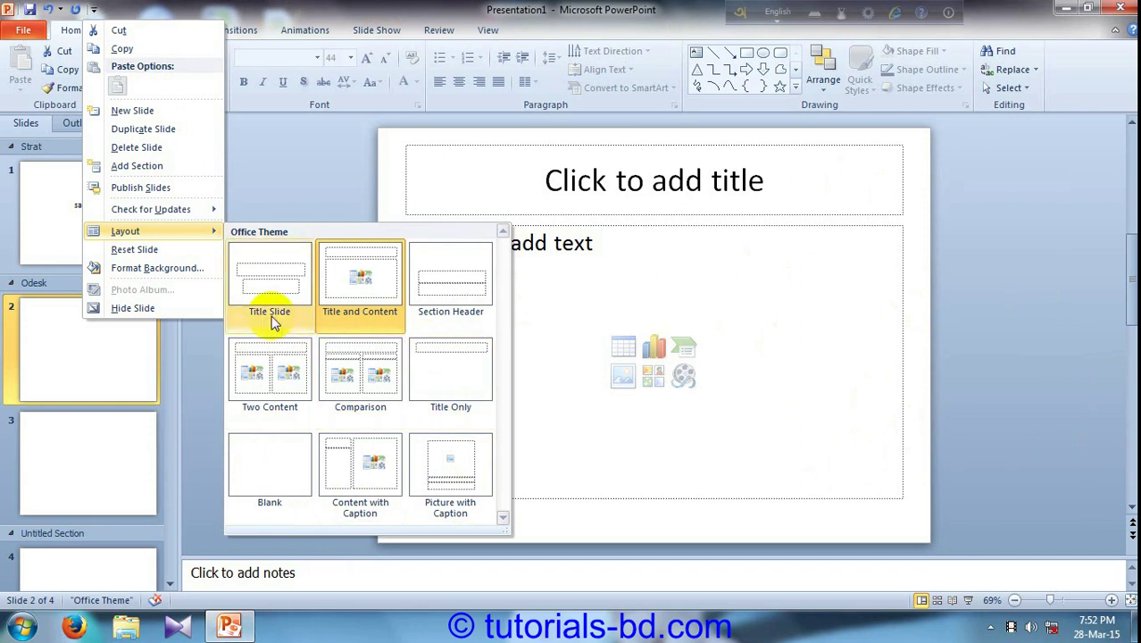
click(259, 270)
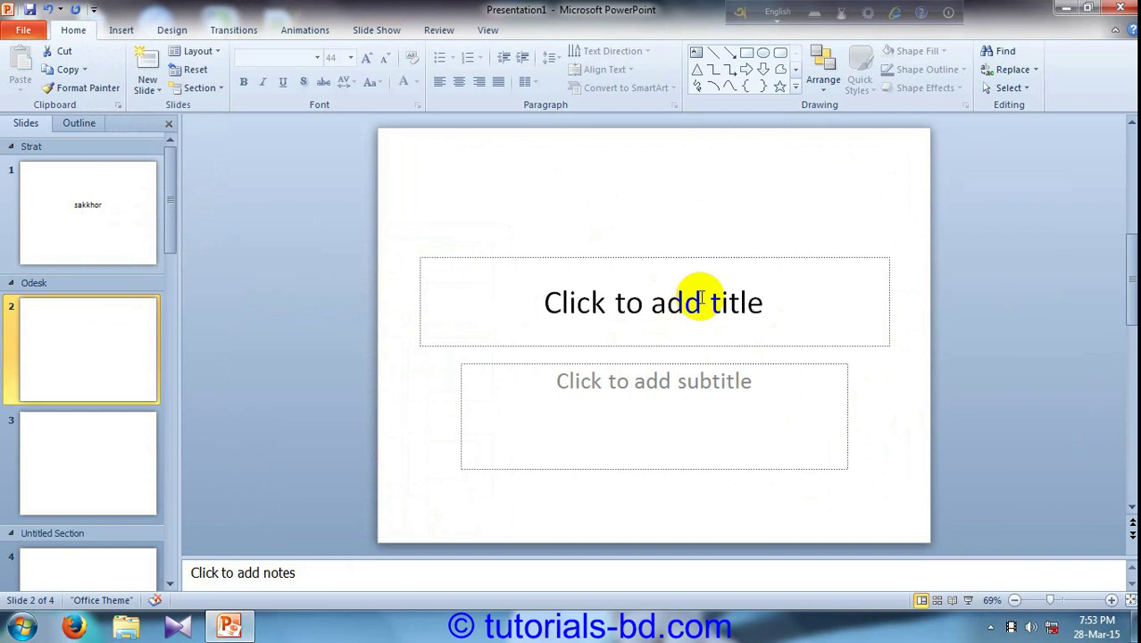
right_click(120, 317)
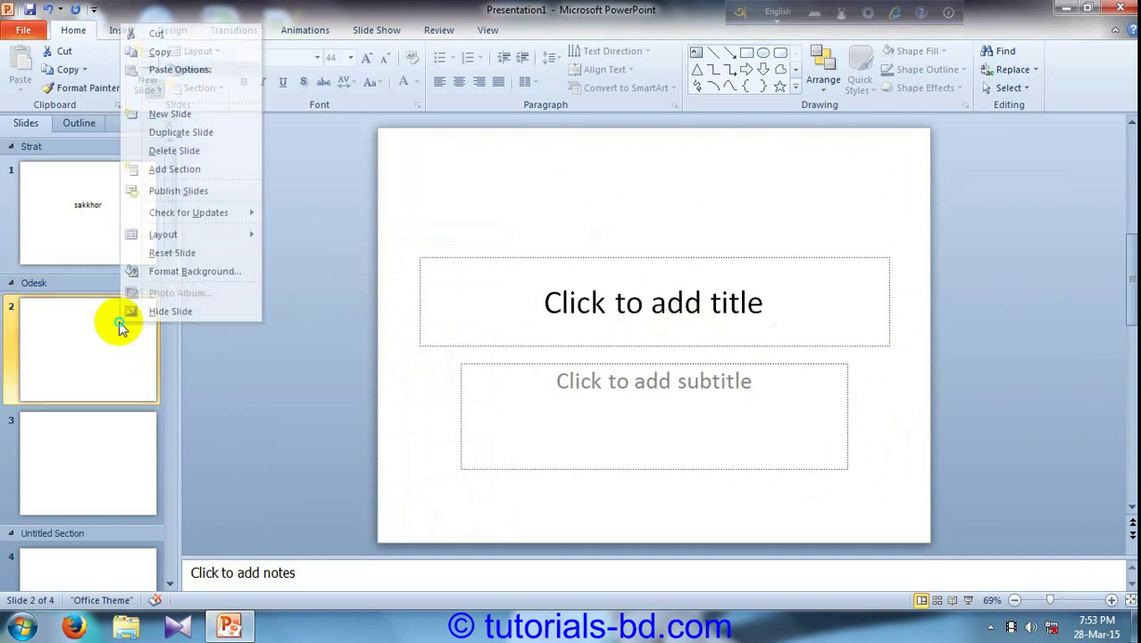
click(166, 252)
right_click(89, 376)
mouse_move(164, 234)
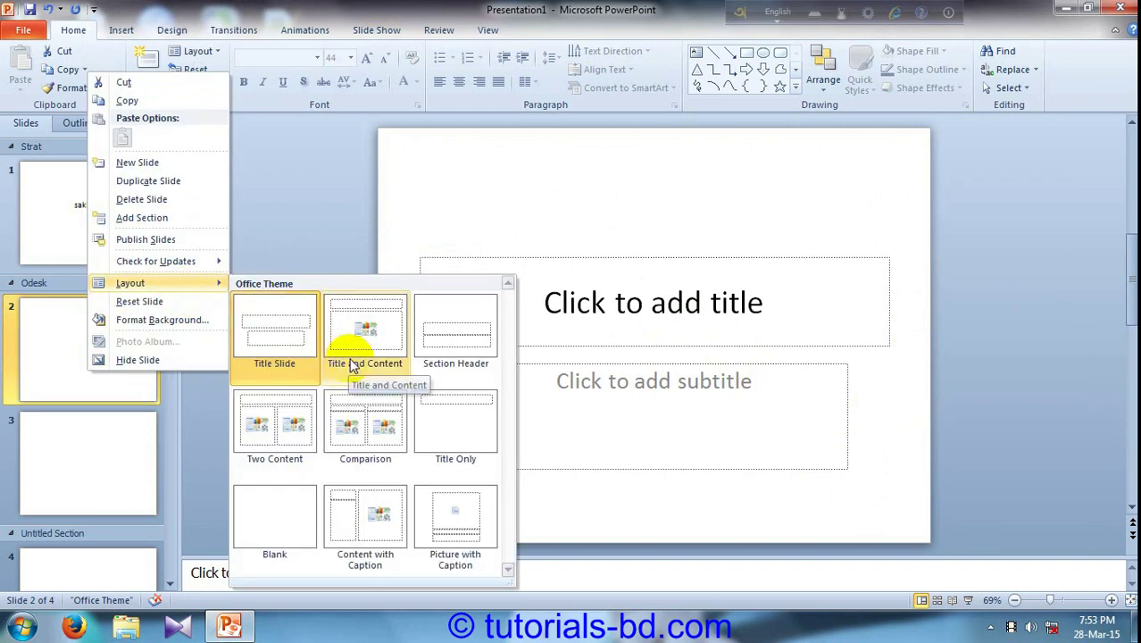
click(352, 364)
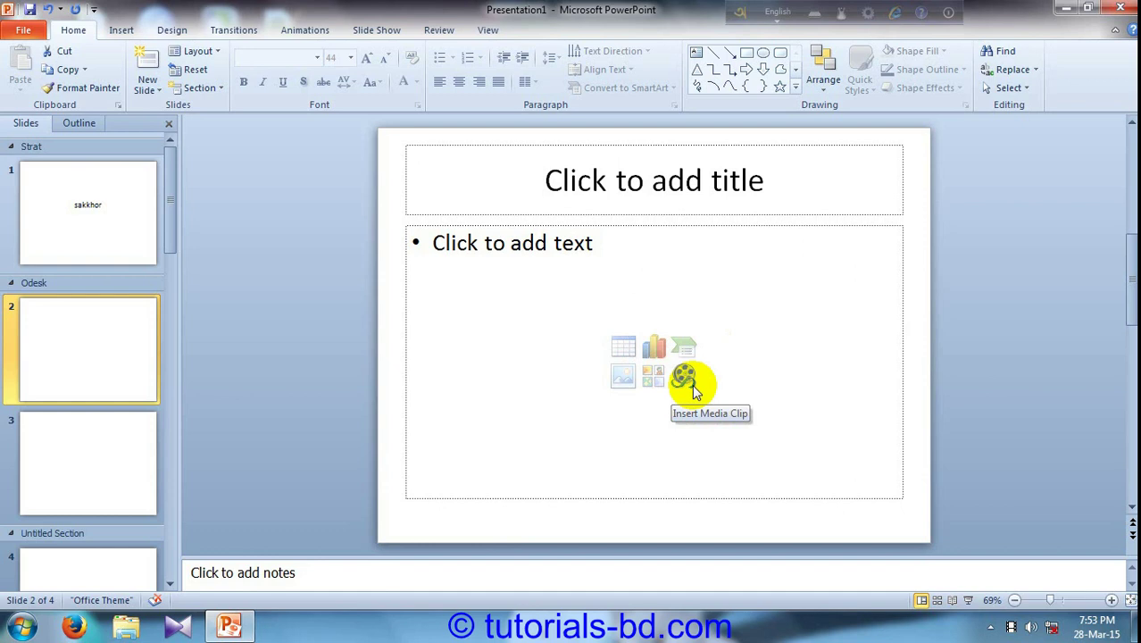
Apply the Picture with Caption layout to slide 2 and reopen its layout choices
right_click(54, 330)
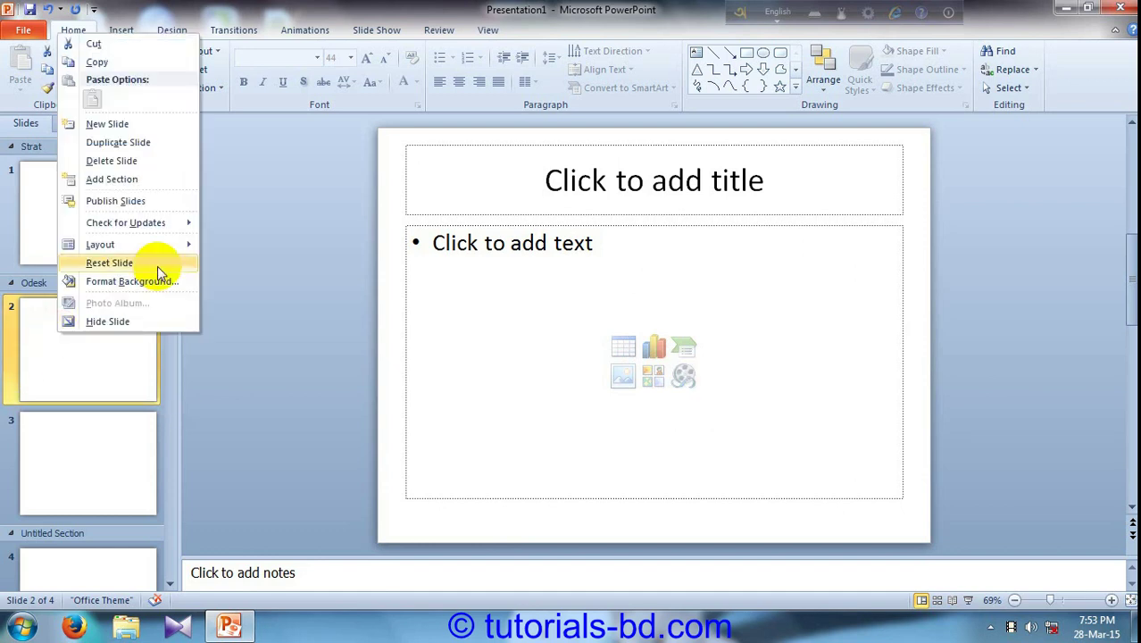
mouse_move(100, 243)
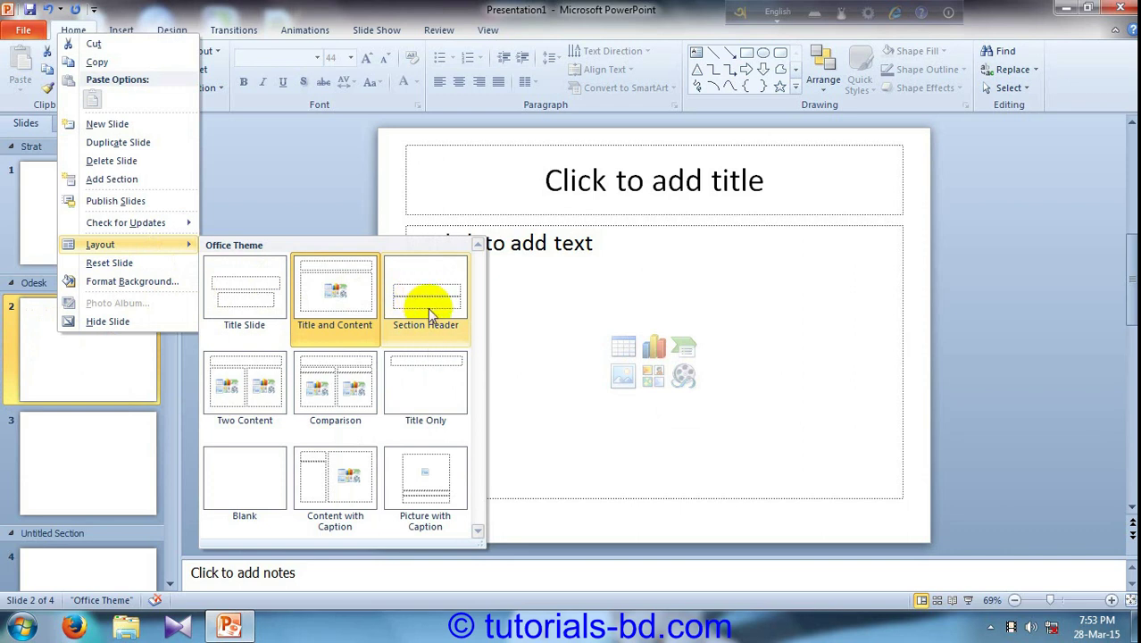
click(434, 478)
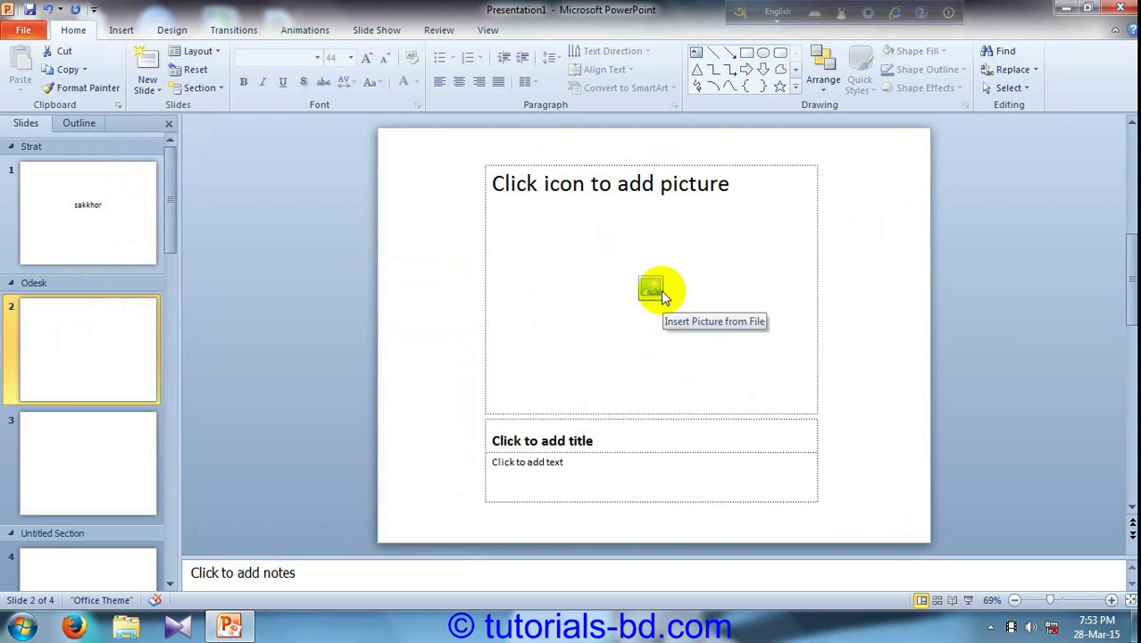
click(543, 474)
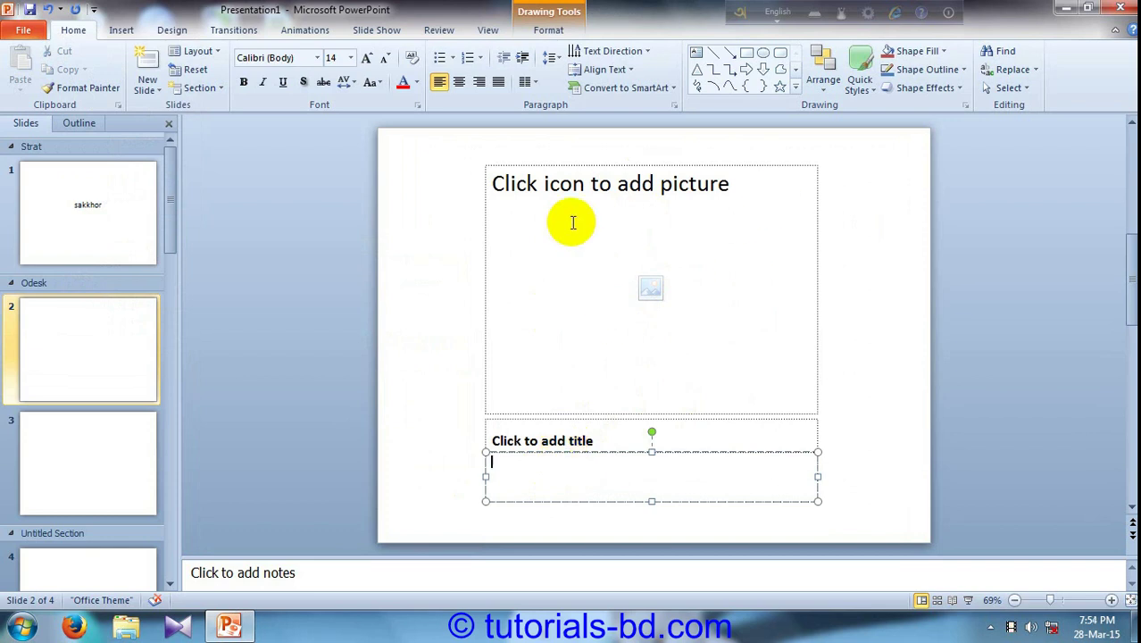
right_click(129, 330)
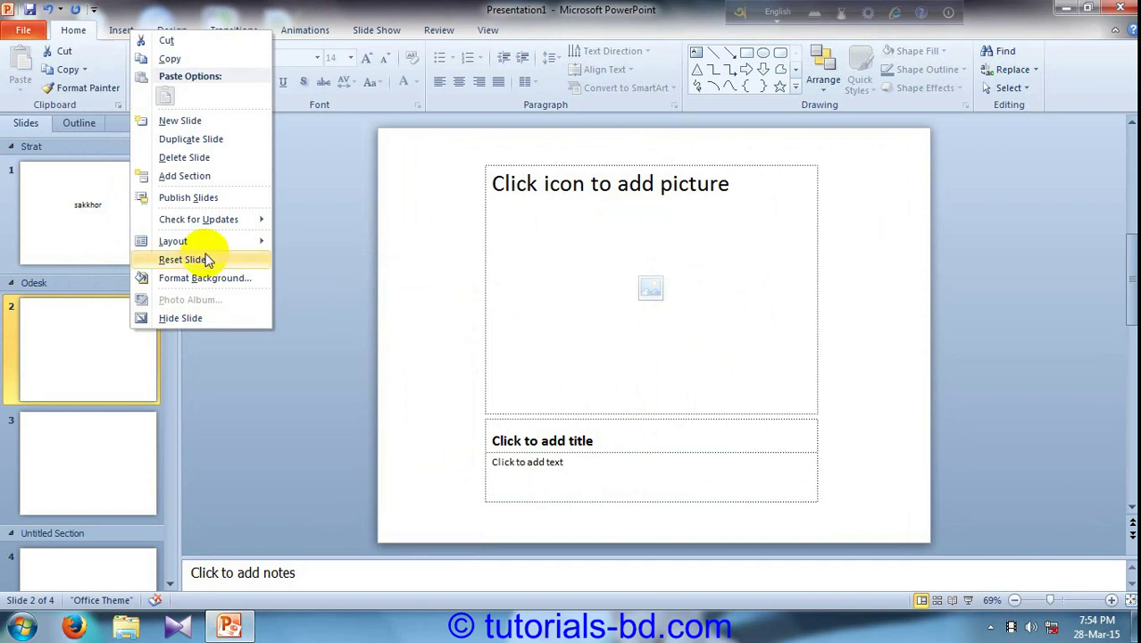
mouse_move(173, 241)
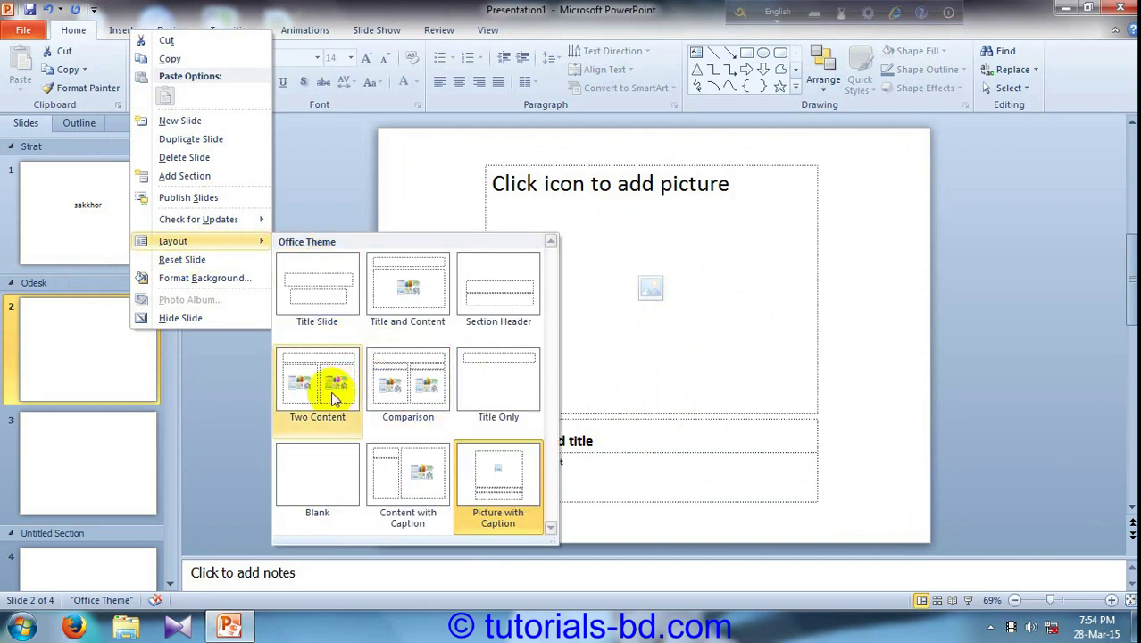
Apply the Two Content layout to slide 2 and click into its title and content placeholders
click(330, 391)
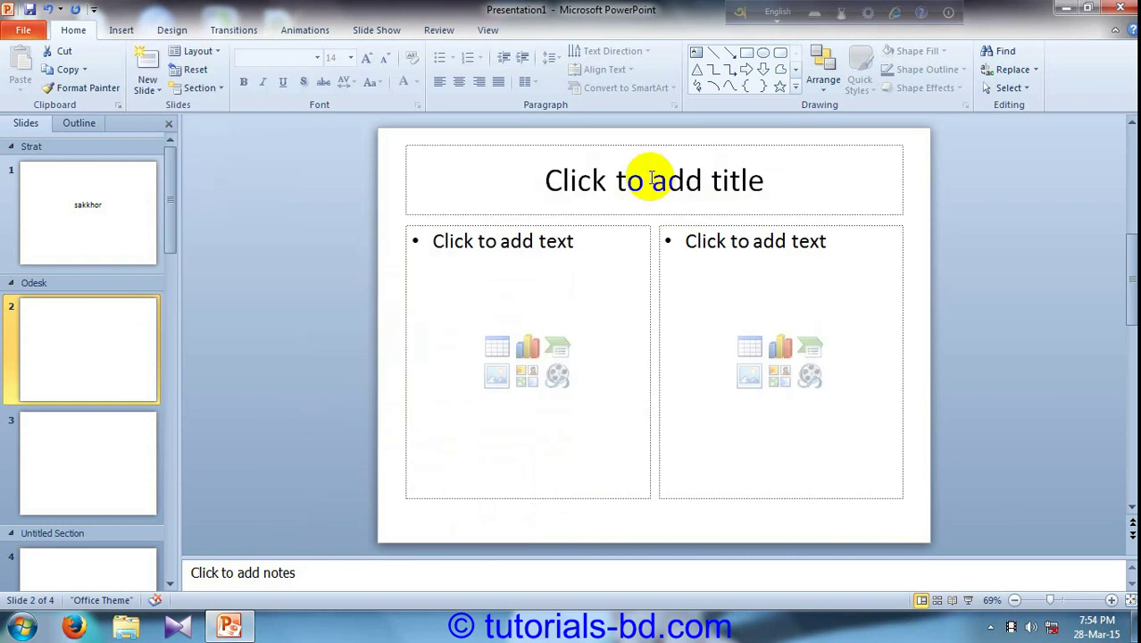
click(652, 178)
click(571, 250)
click(761, 257)
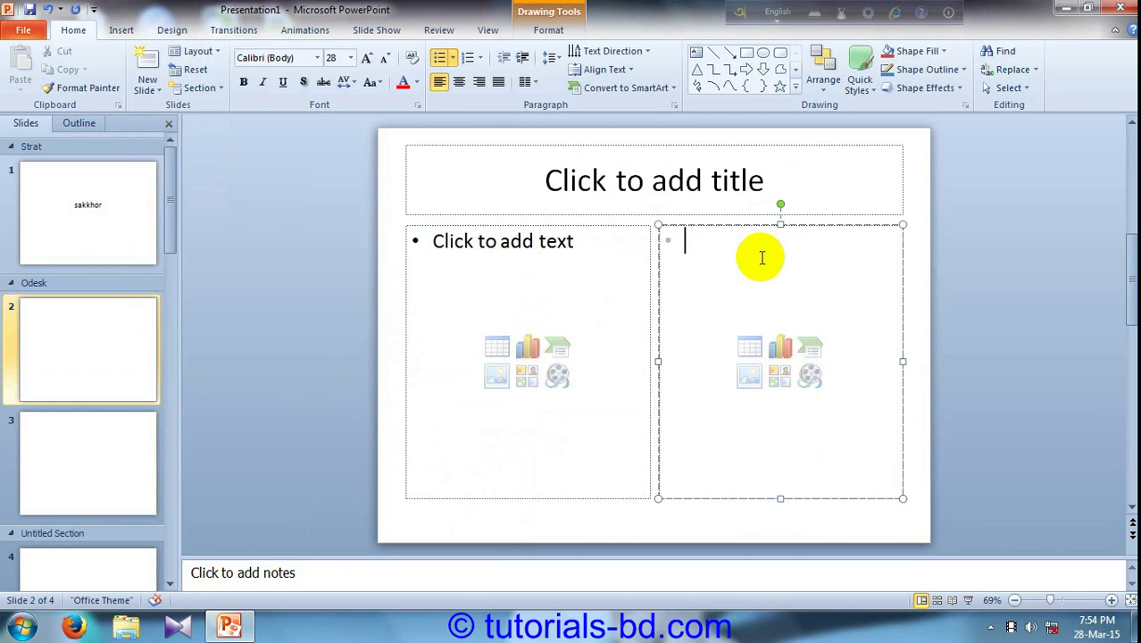
right_click(90, 344)
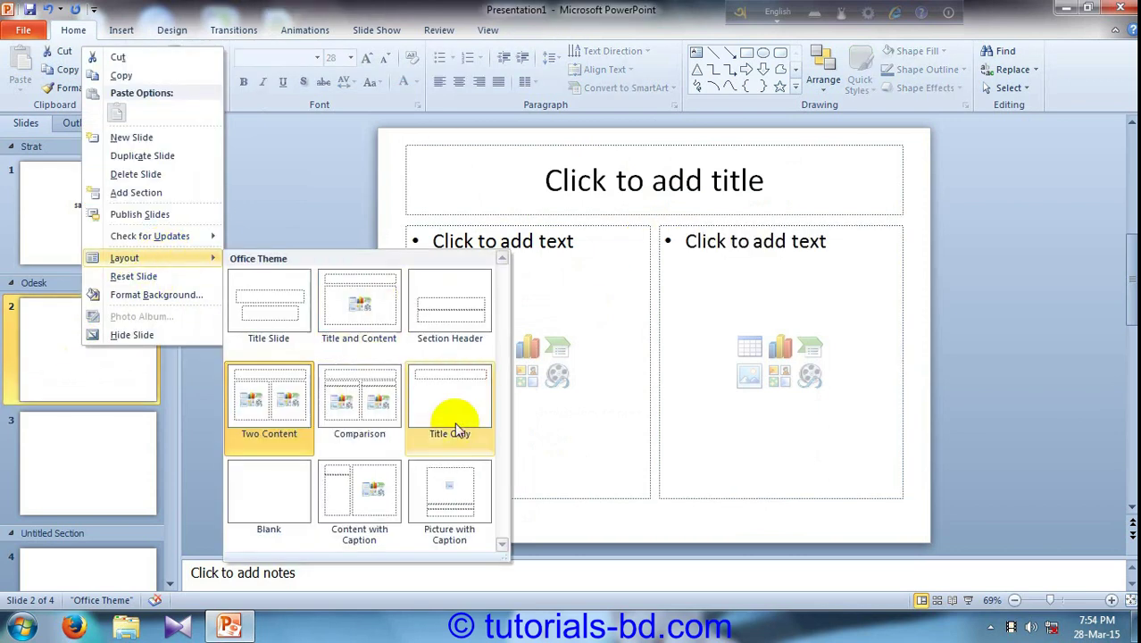
click(175, 283)
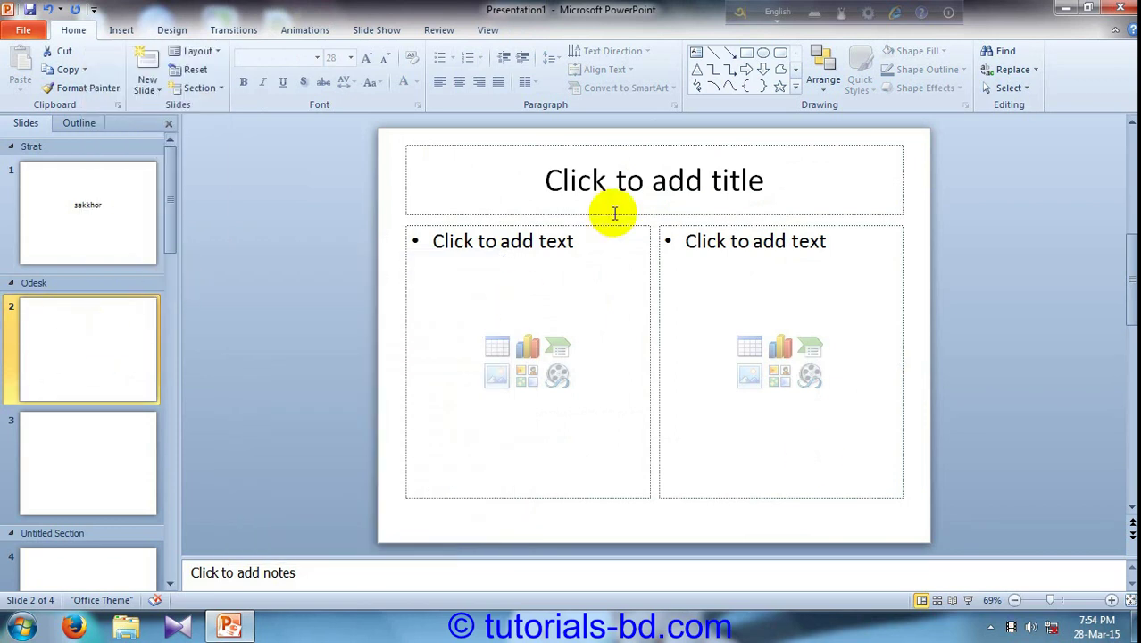
right_click(29, 328)
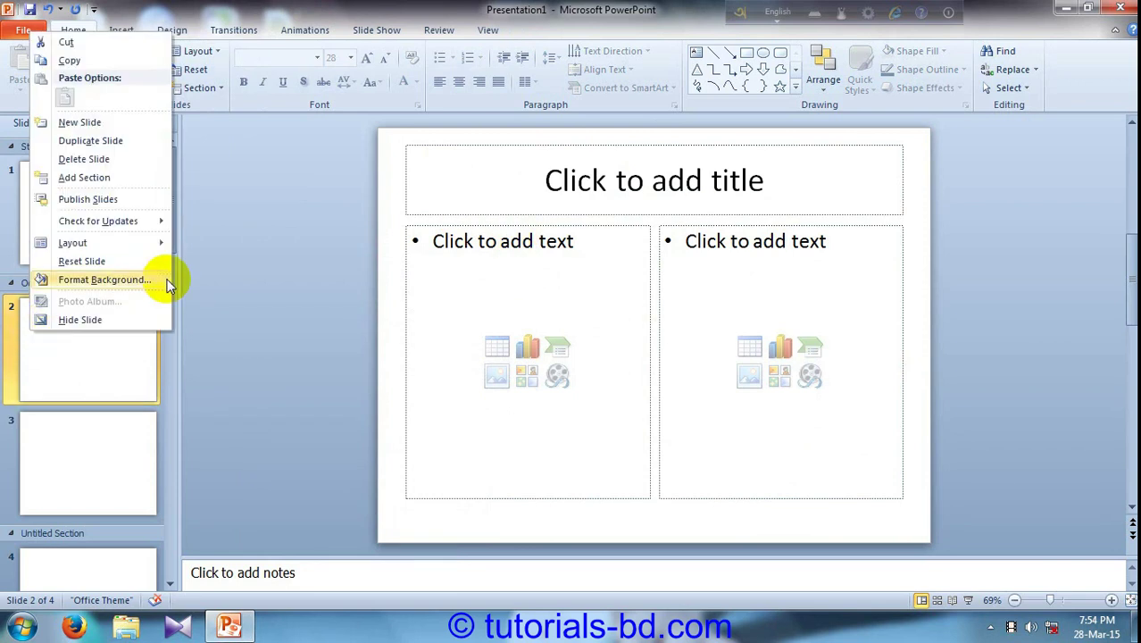
Give slide 2 a gradient background with the middle stop moved to 85%
click(99, 282)
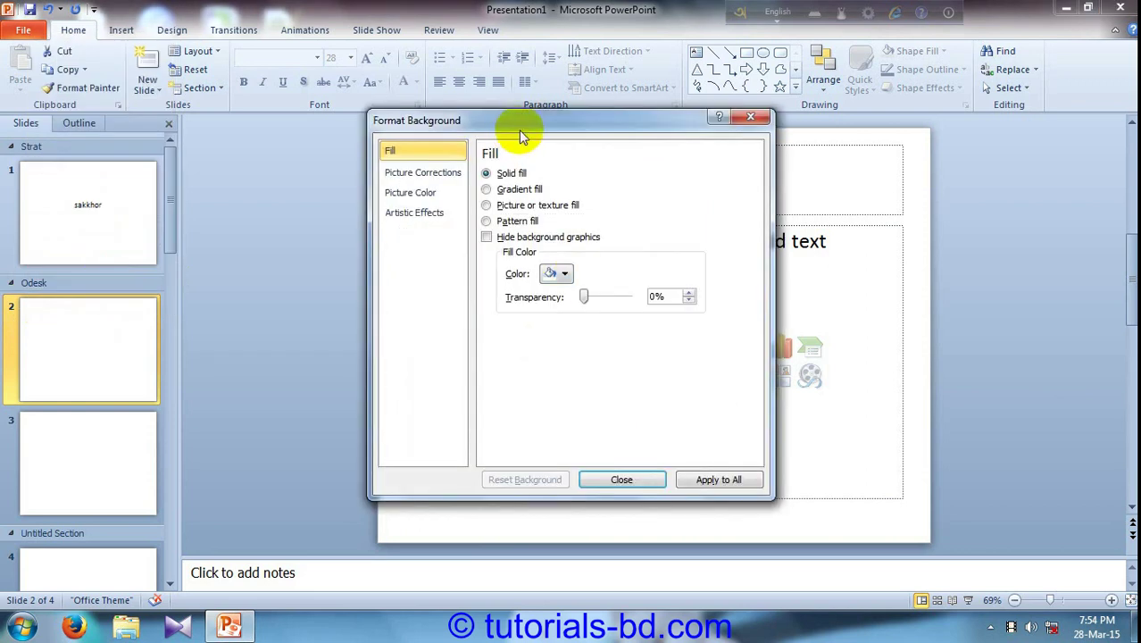
drag(522, 141, 257, 209)
click(283, 262)
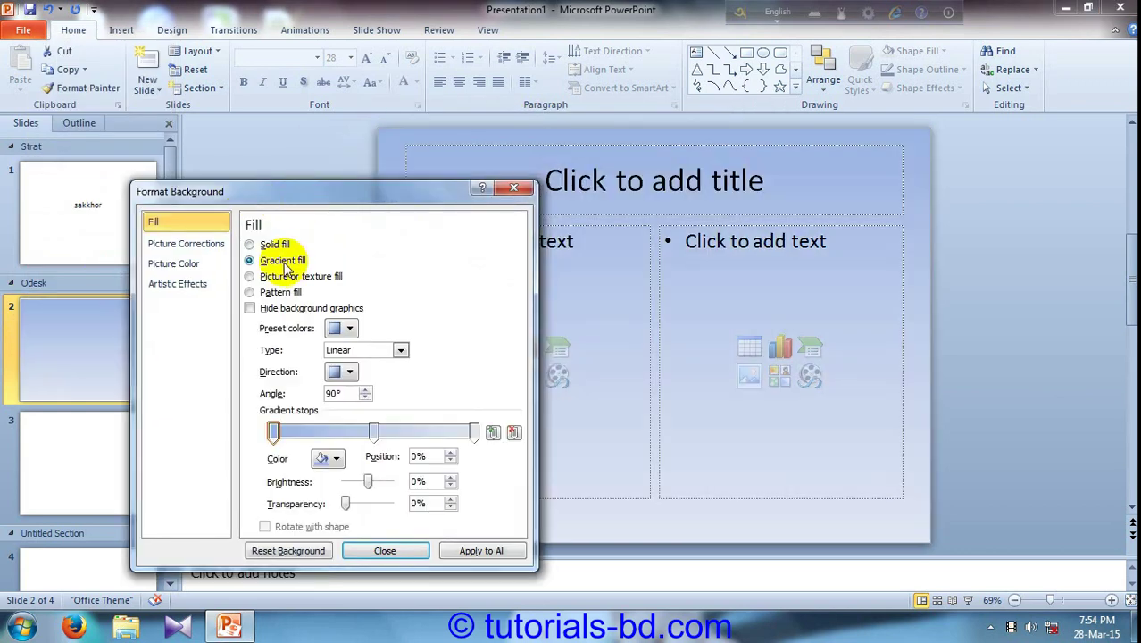
drag(306, 194, 289, 187)
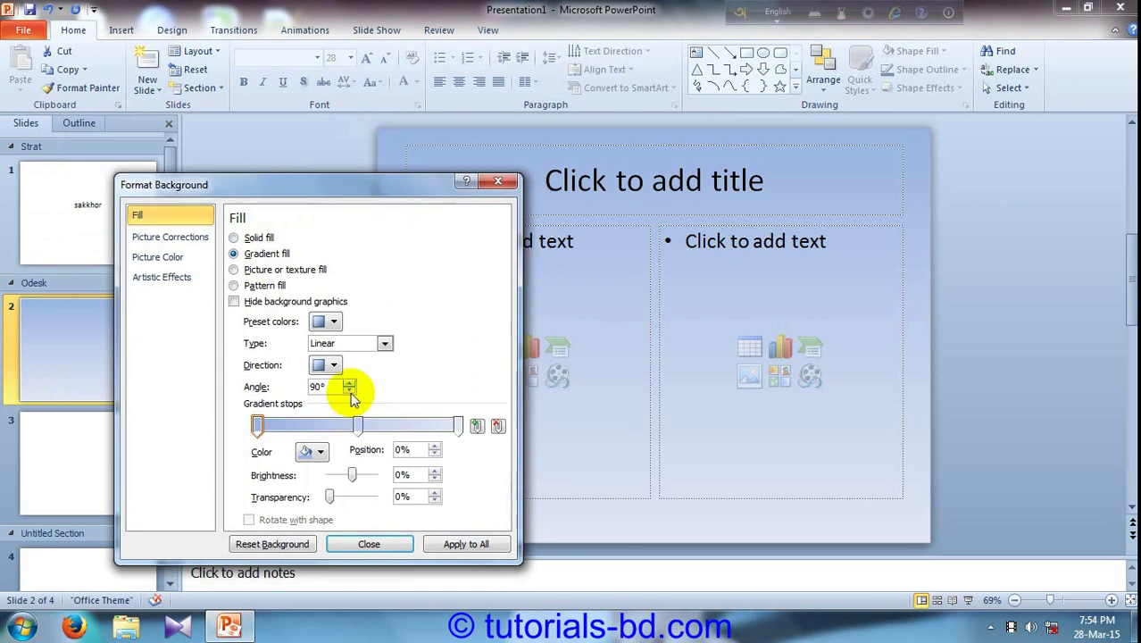
drag(358, 423, 458, 426)
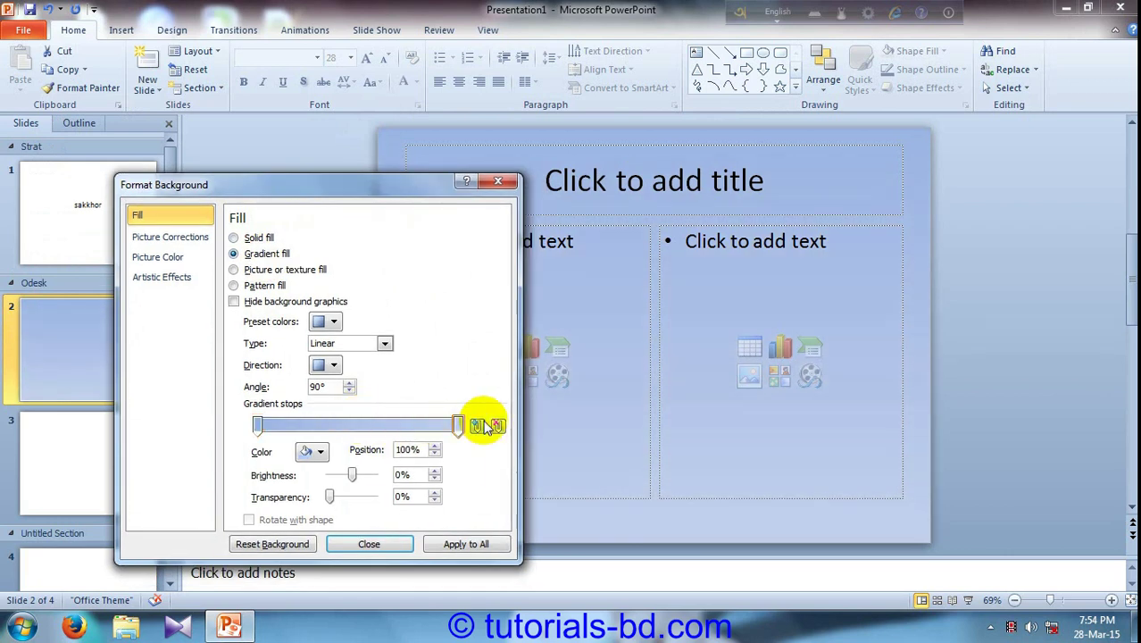
Try pattern fills with a dark navy foreground and hidden background graphics, then return to gradient fill
click(233, 270)
click(233, 286)
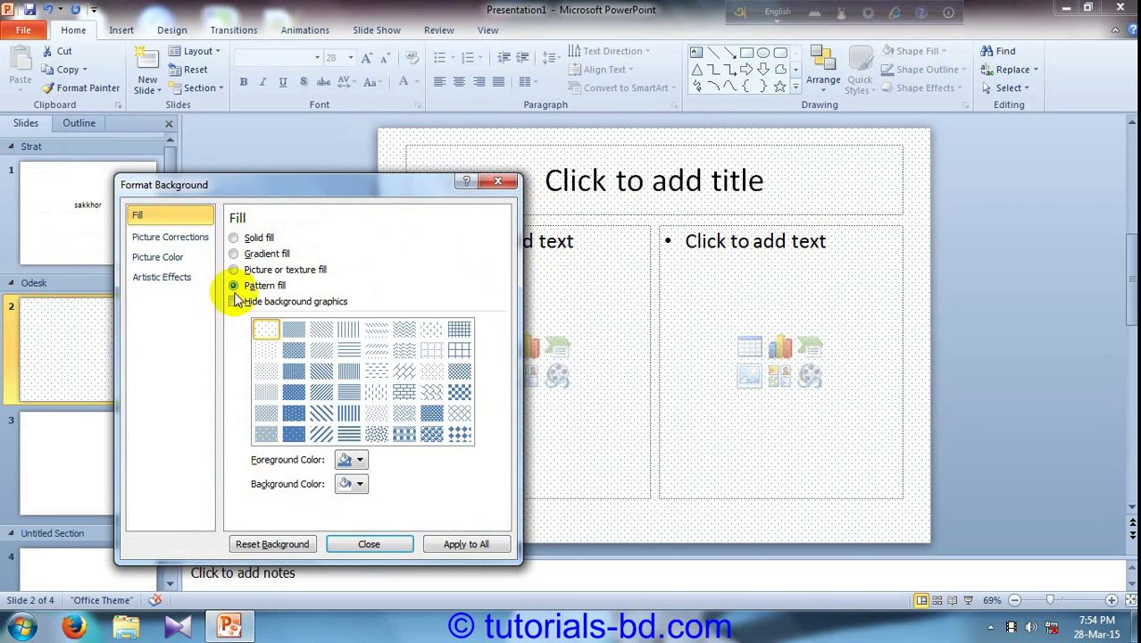
click(235, 303)
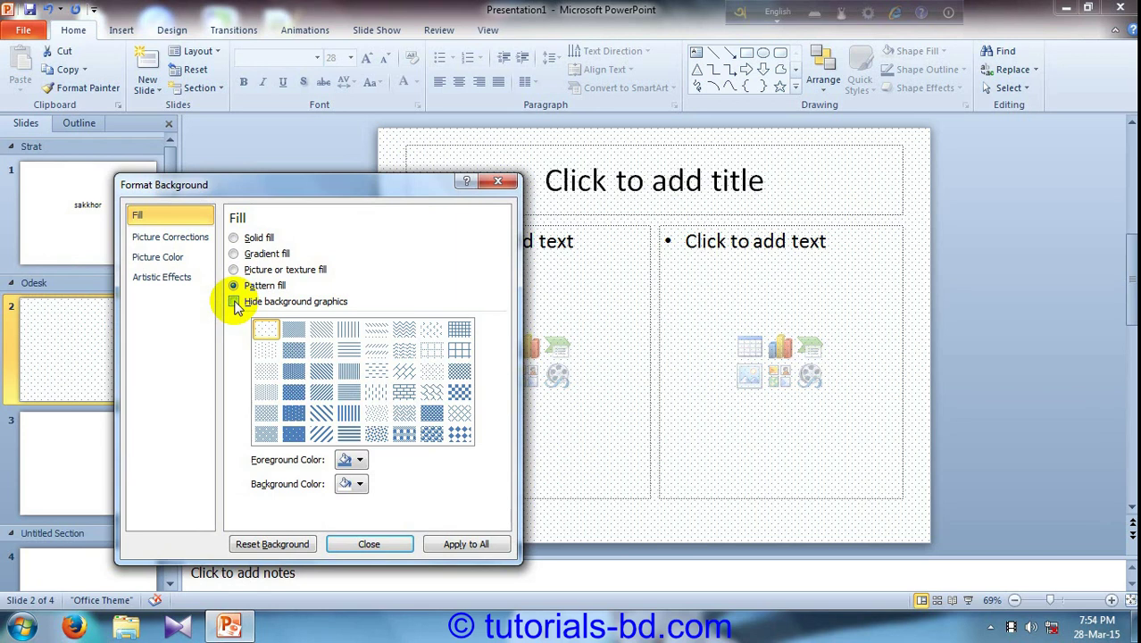
click(349, 369)
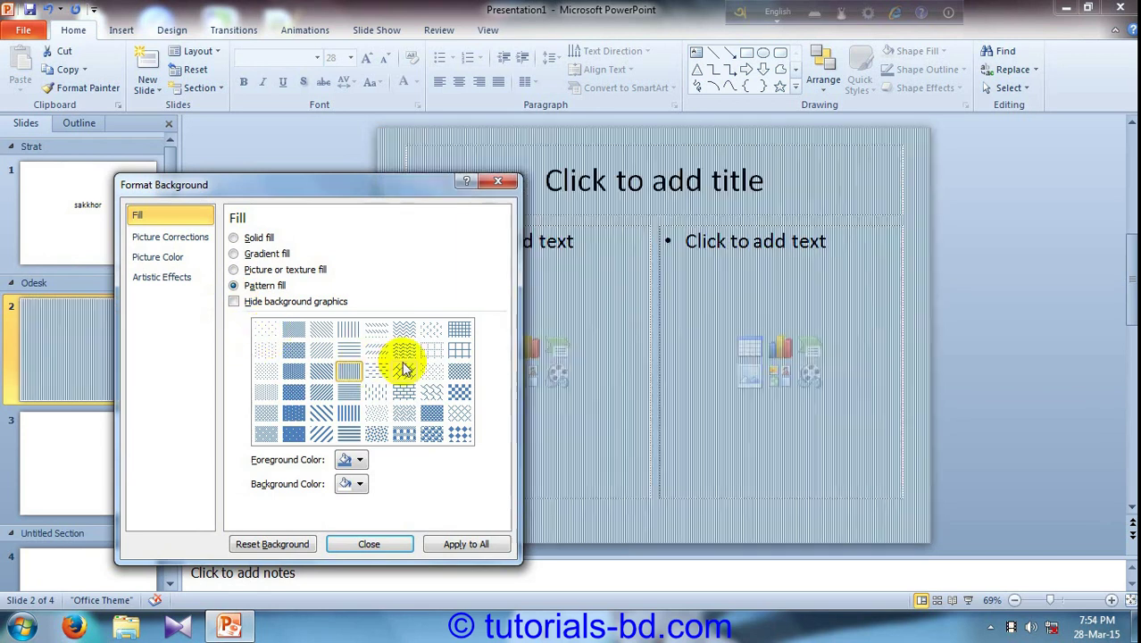
click(404, 368)
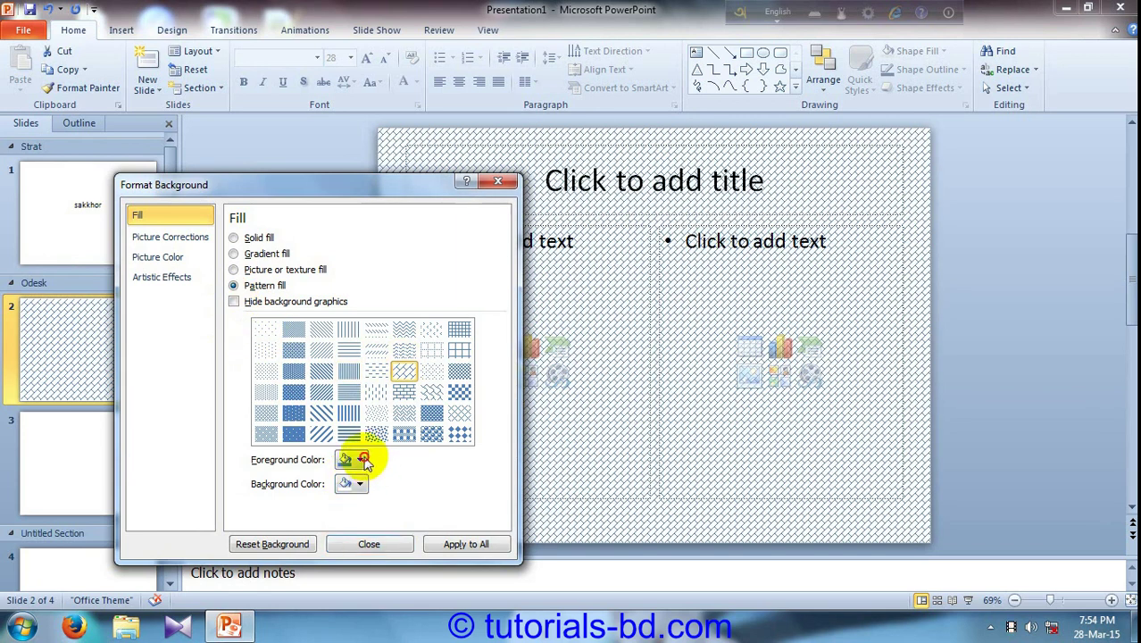
click(364, 460)
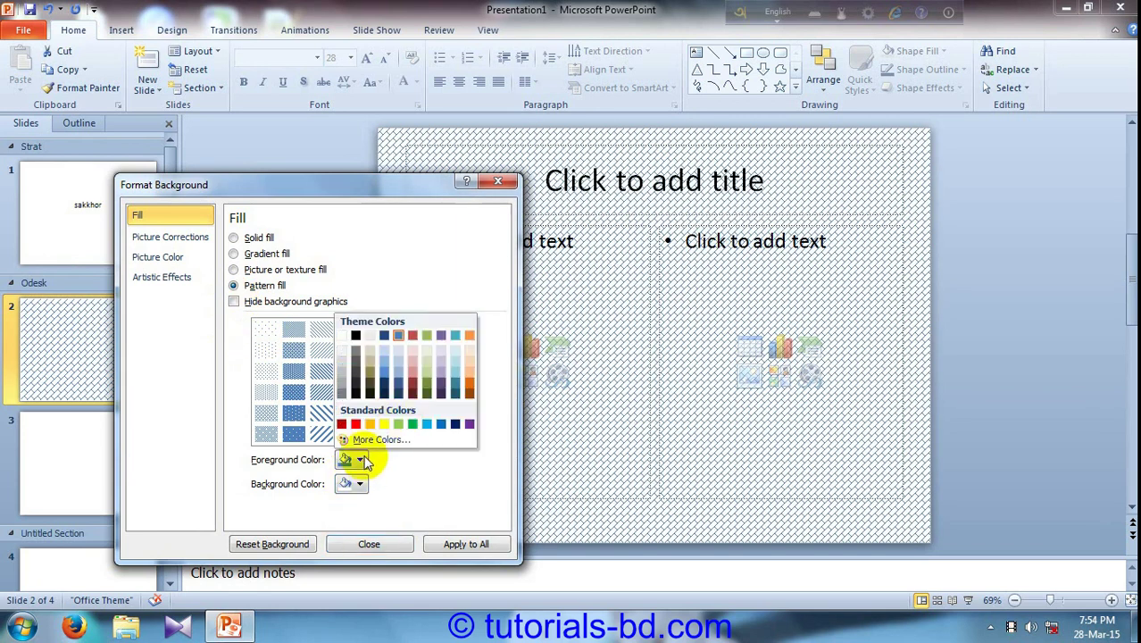
click(384, 384)
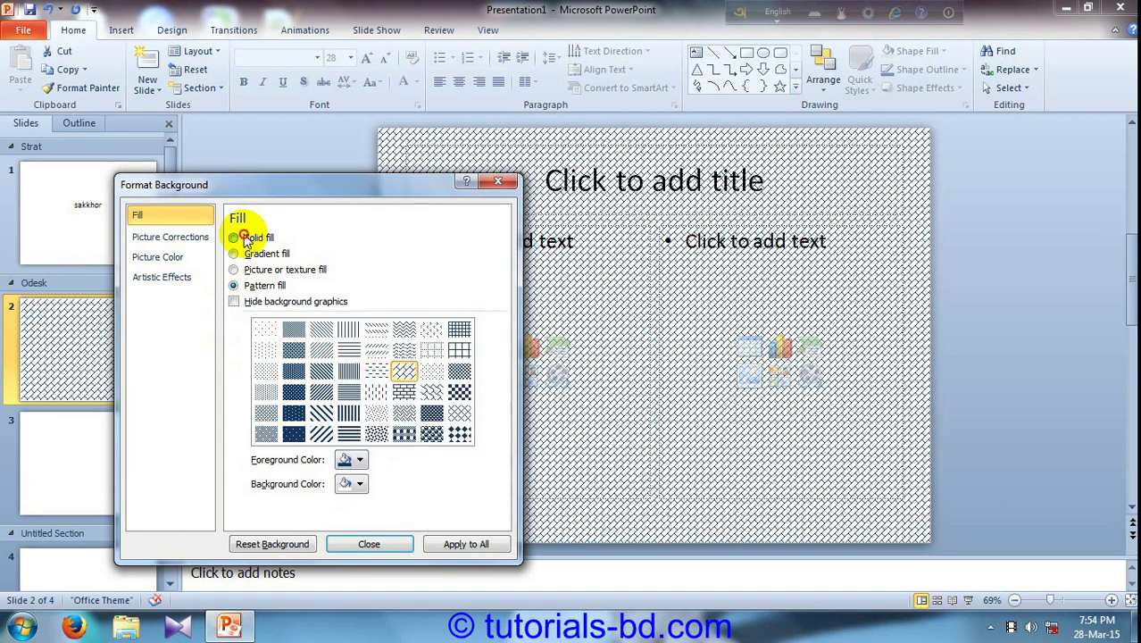
click(245, 239)
click(246, 254)
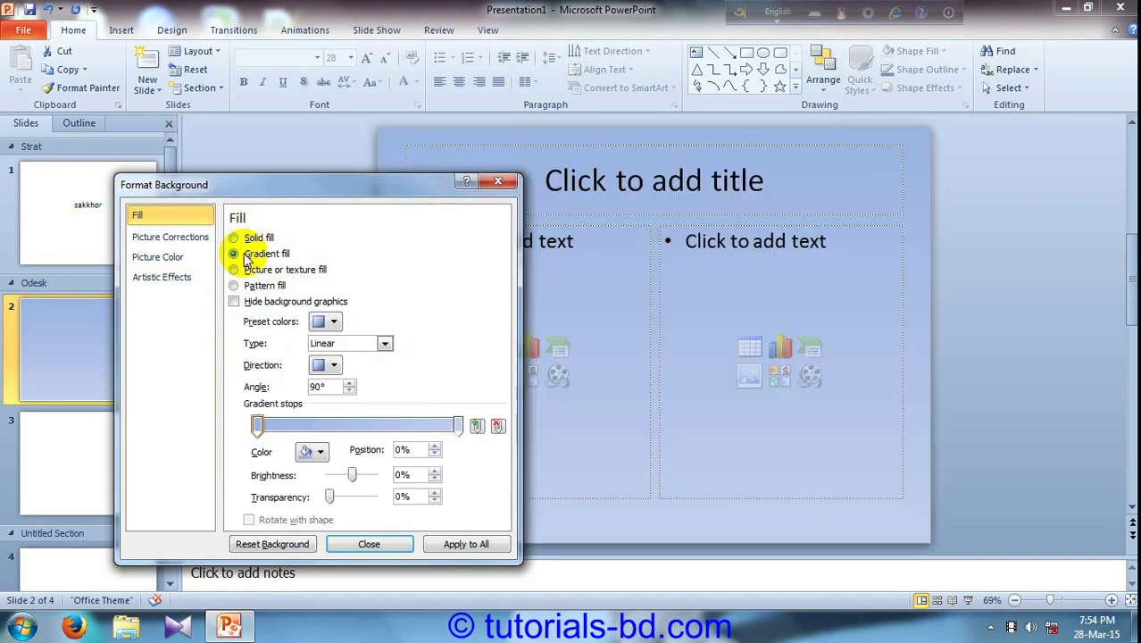
Fill slide 2's background with the parchment texture at 0% transparency, then begin choosing a picture file
click(236, 268)
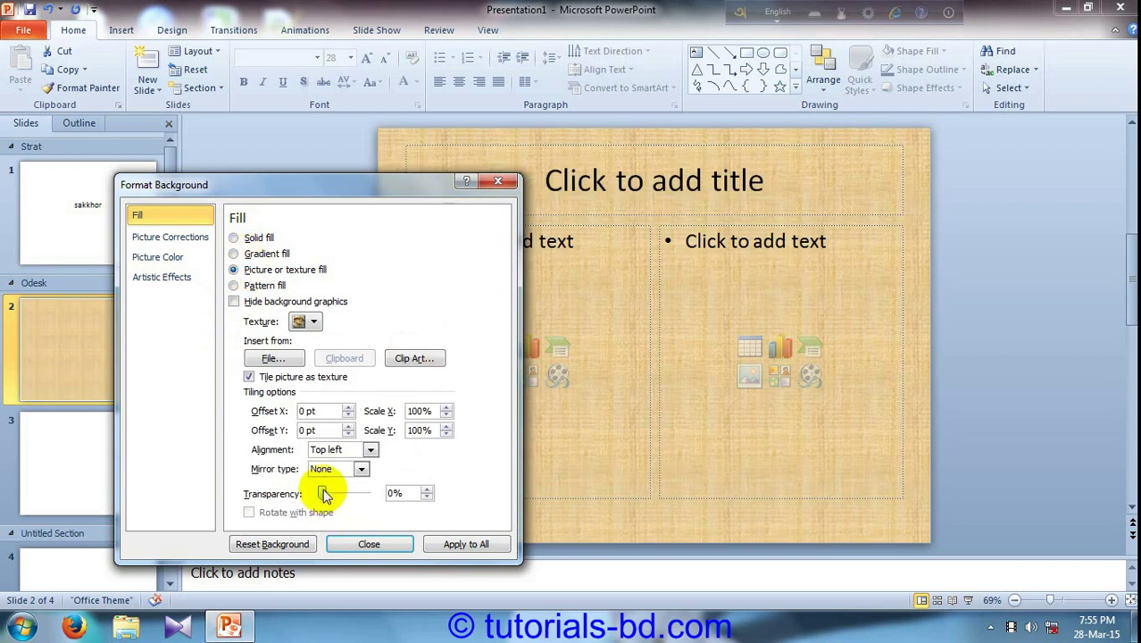
mouse_move(323, 494)
mouse_down()
mouse_move(342, 490)
mouse_move(317, 496)
mouse_up()
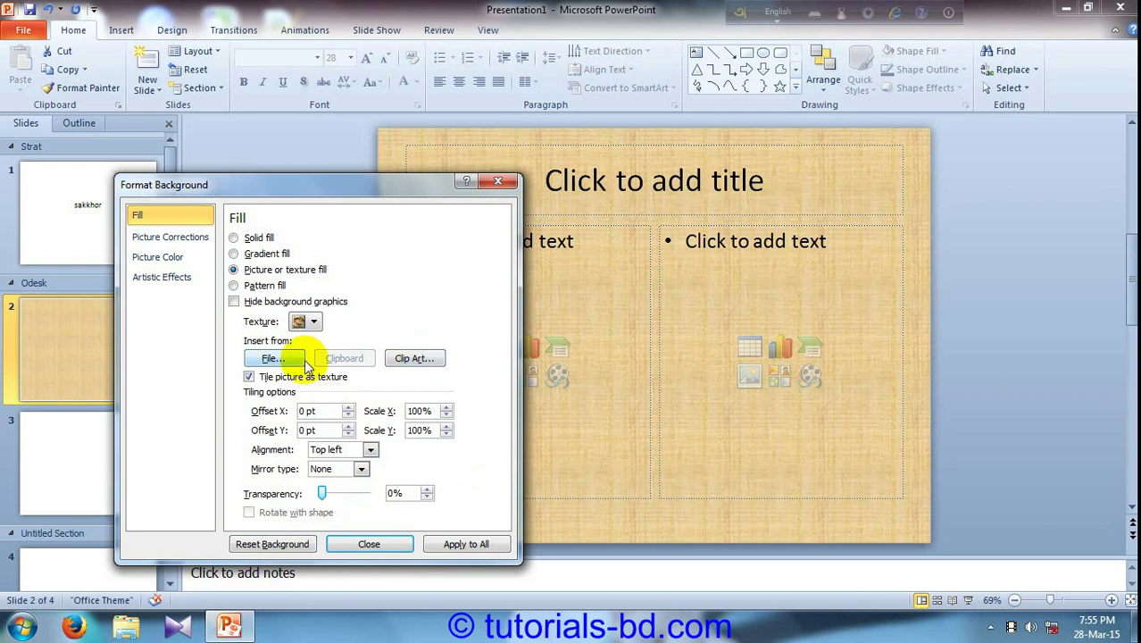
click(271, 358)
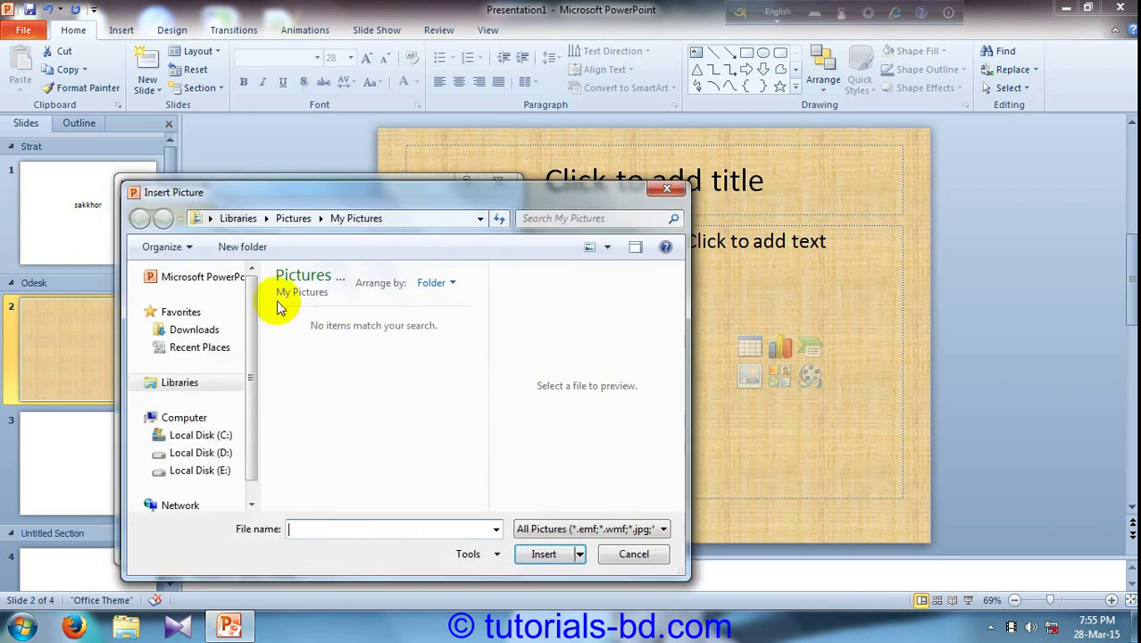
Cancel the picture file choice, apply the parchment texture to all slides, and close Format Background
click(634, 554)
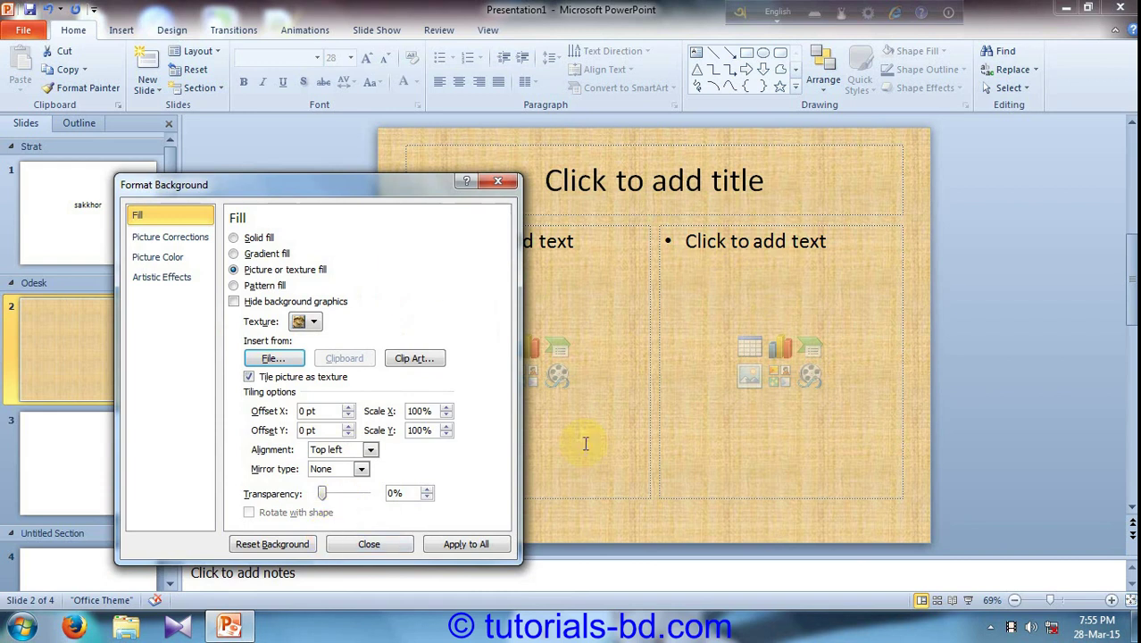
click(488, 551)
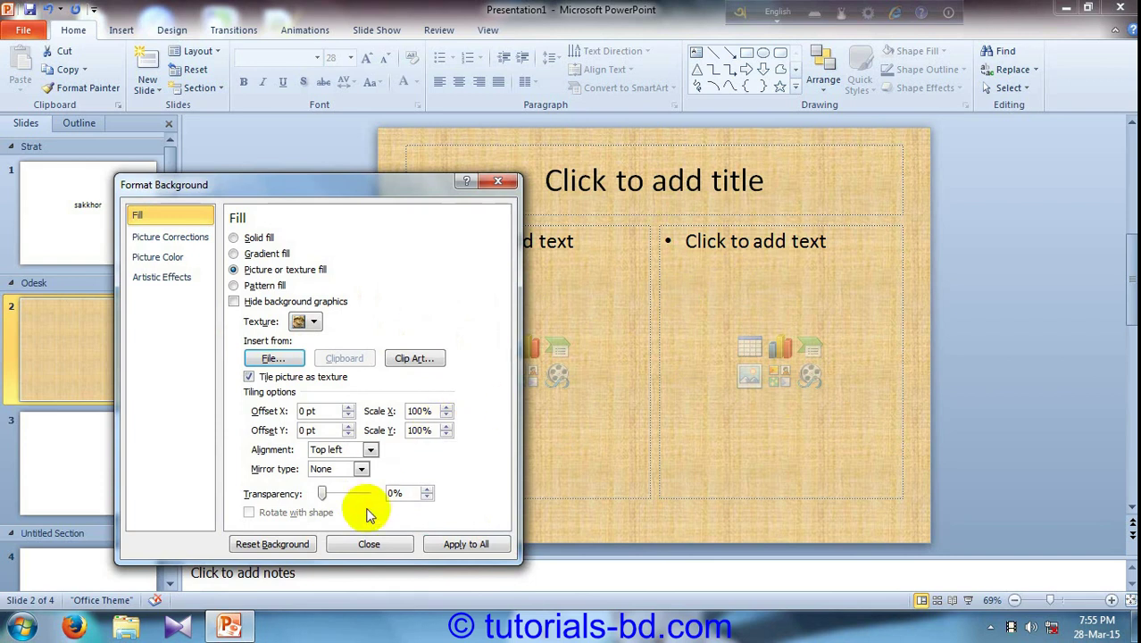
click(369, 544)
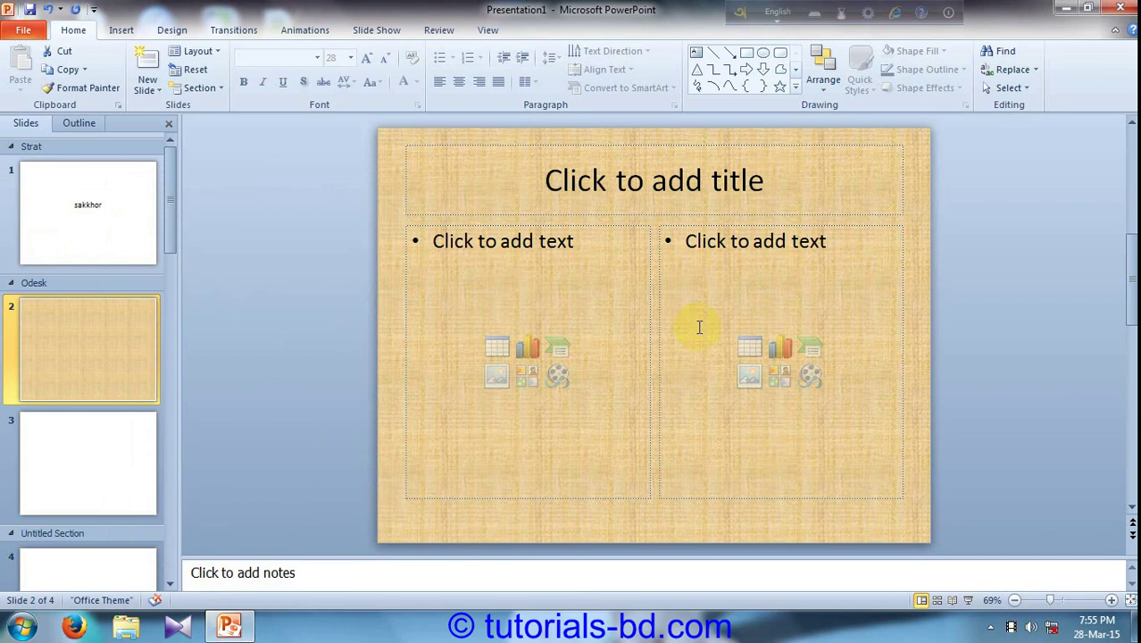
click(81, 205)
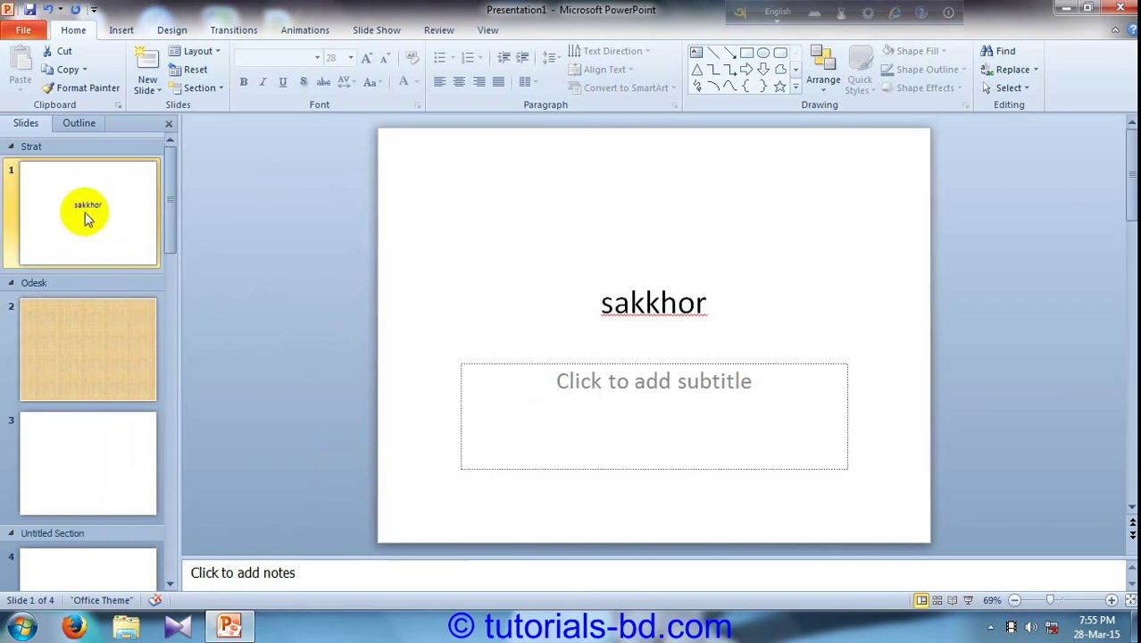
right_click(122, 200)
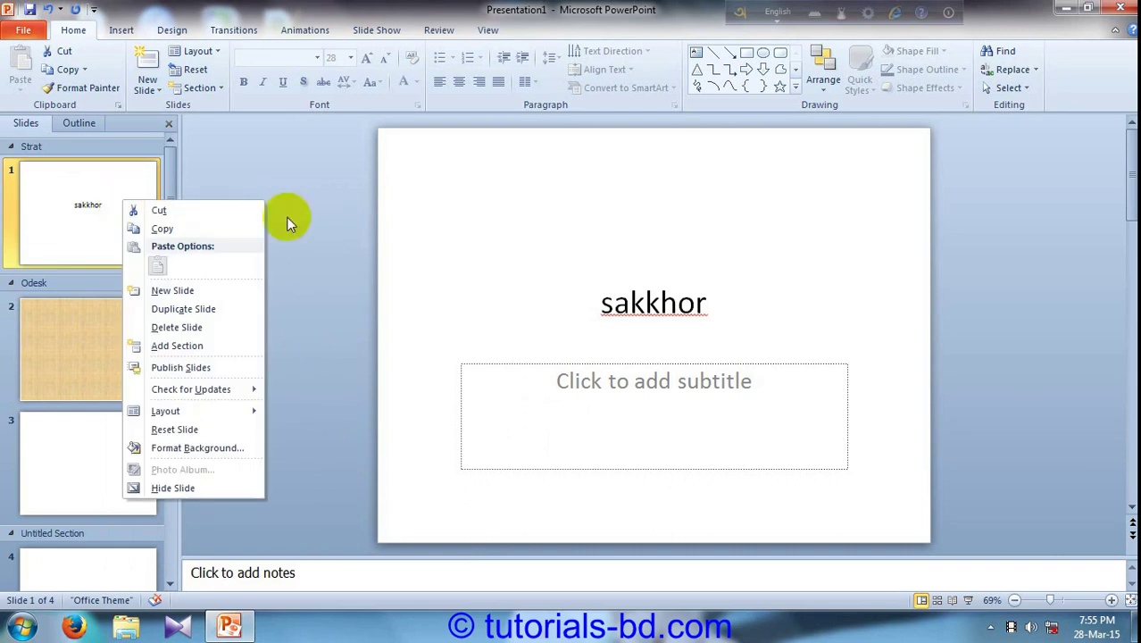
click(239, 483)
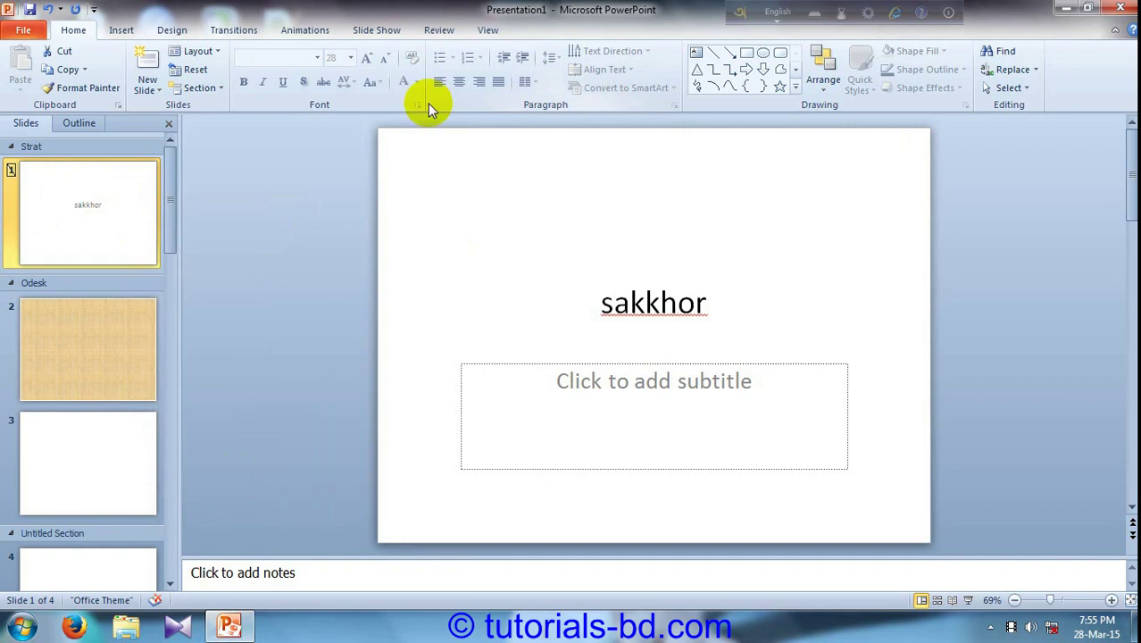
right_click(104, 205)
right_click(25, 191)
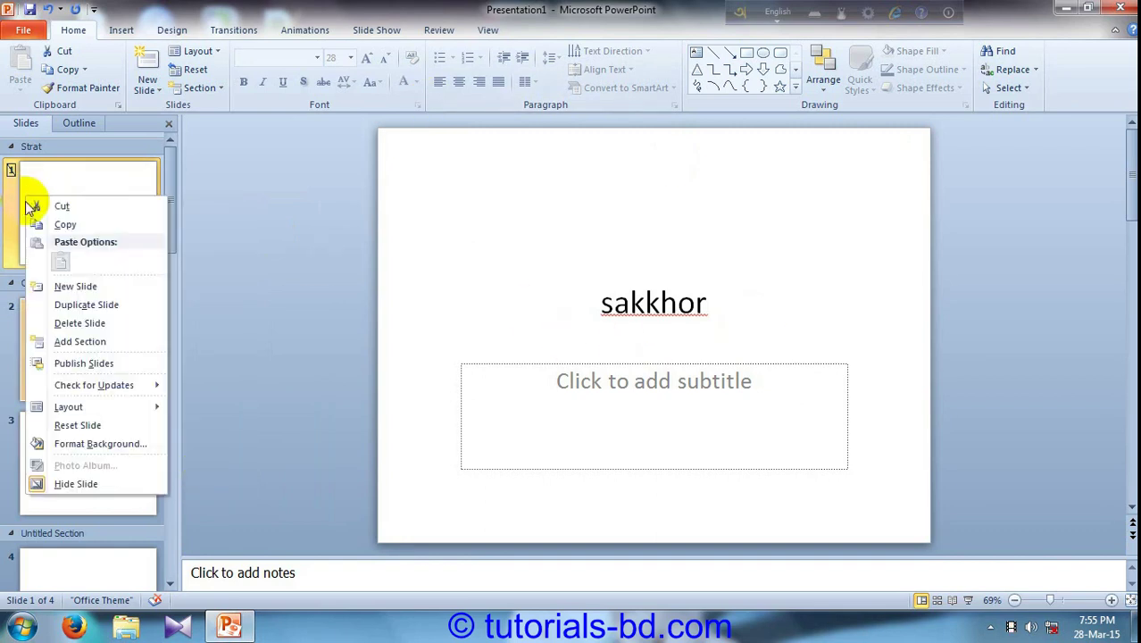
click(50, 489)
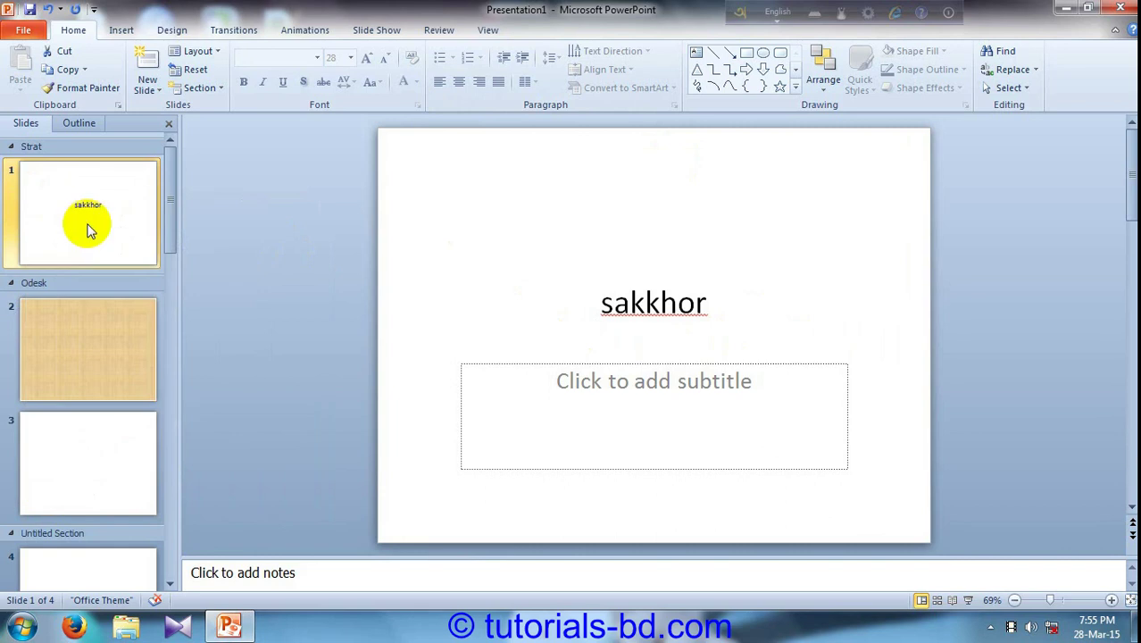
right_click(89, 220)
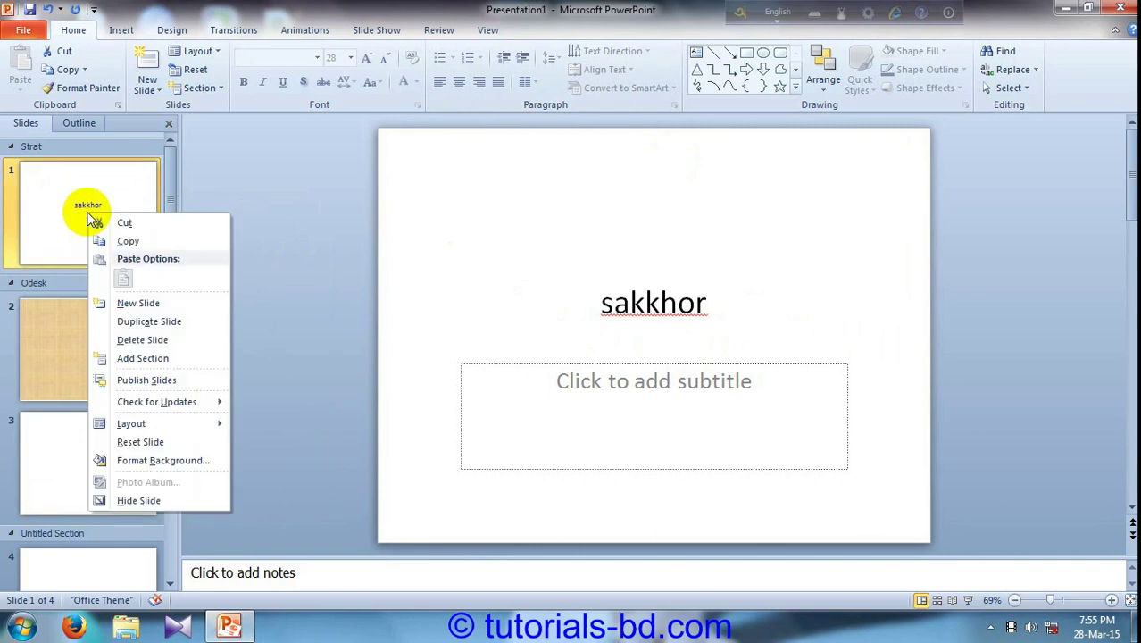
click(66, 190)
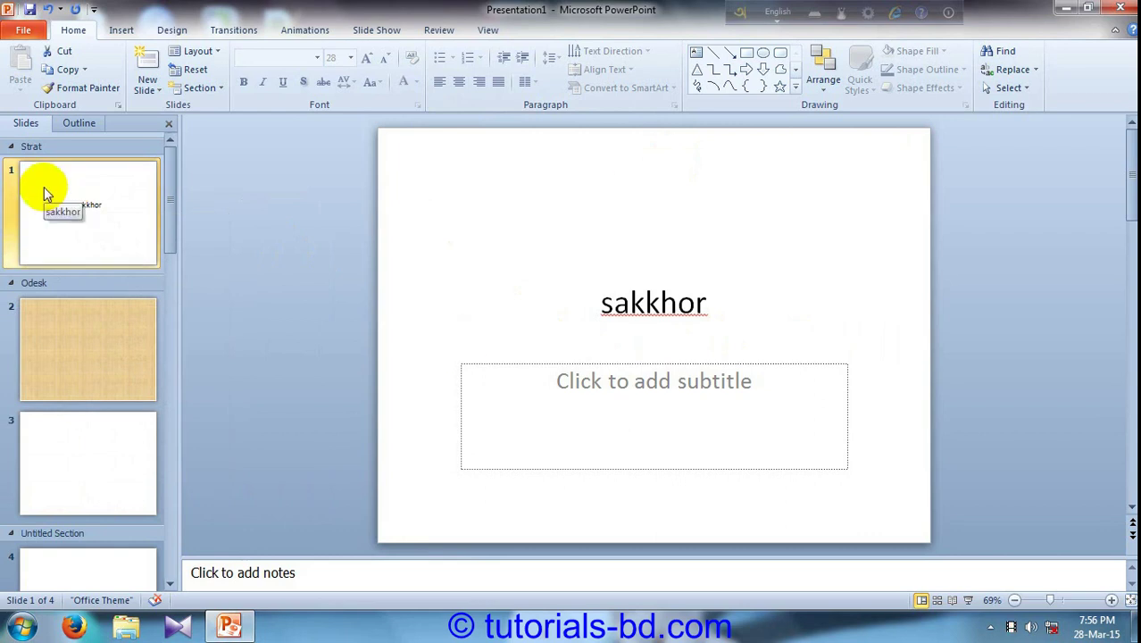
right_click(44, 189)
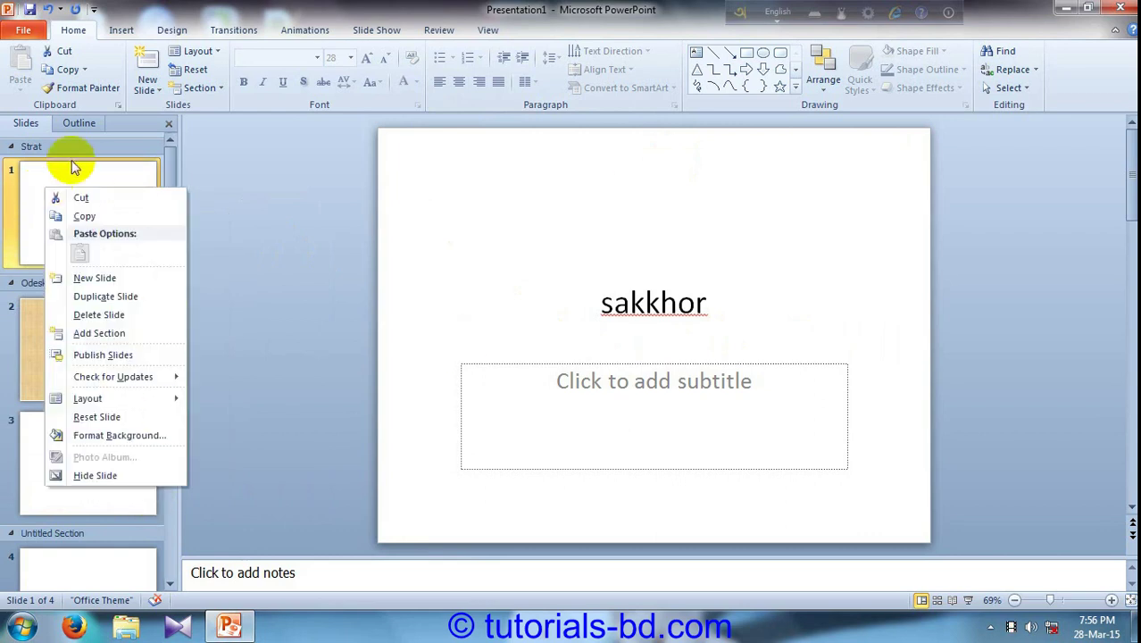
click(51, 170)
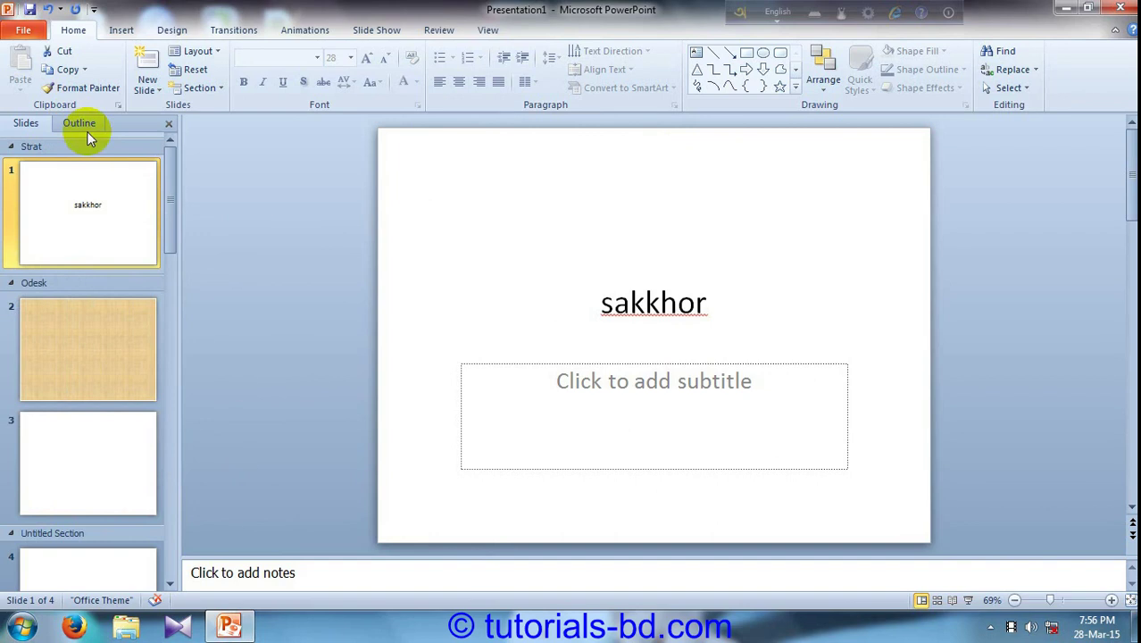
Look through slides 2 and 3 in the Outline view, then return to slide thumbnails
click(69, 123)
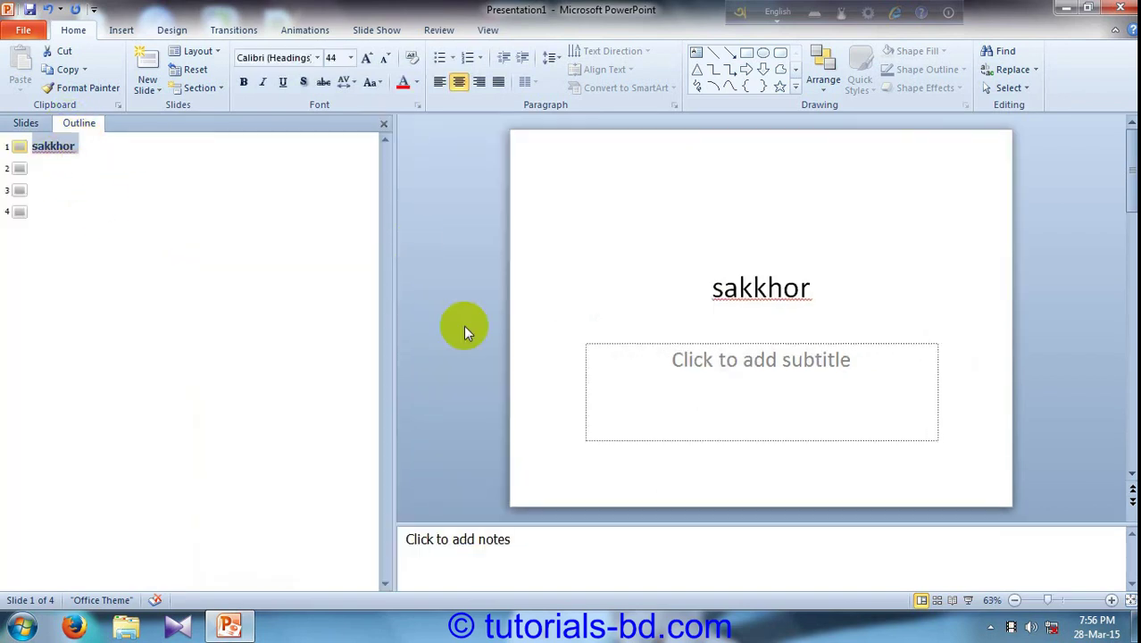
click(24, 172)
click(20, 190)
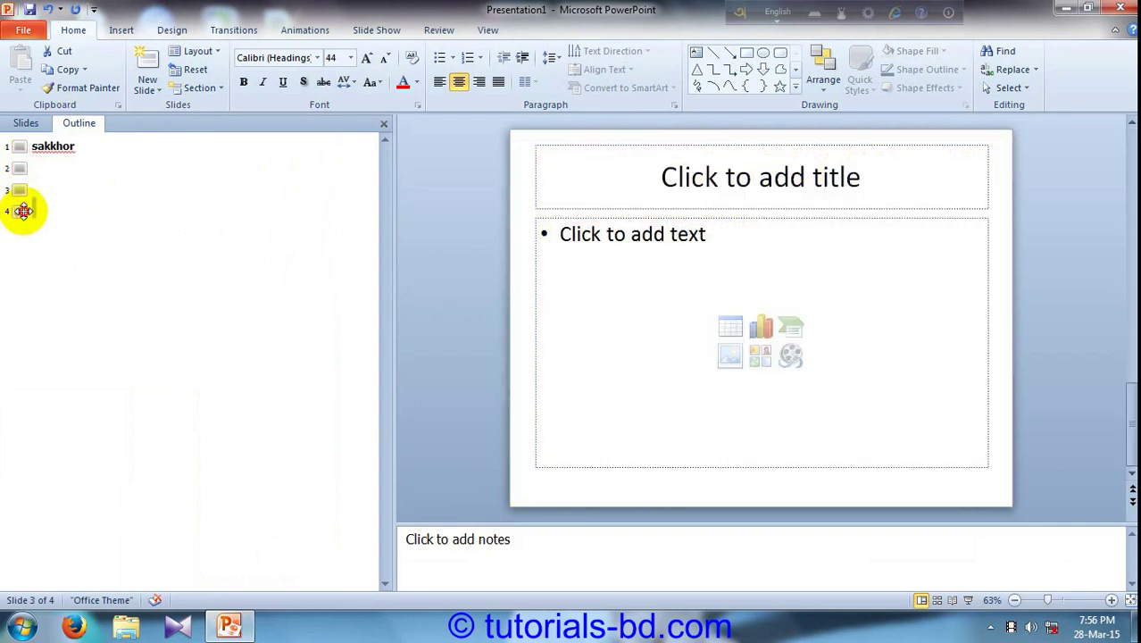
drag(21, 187, 23, 181)
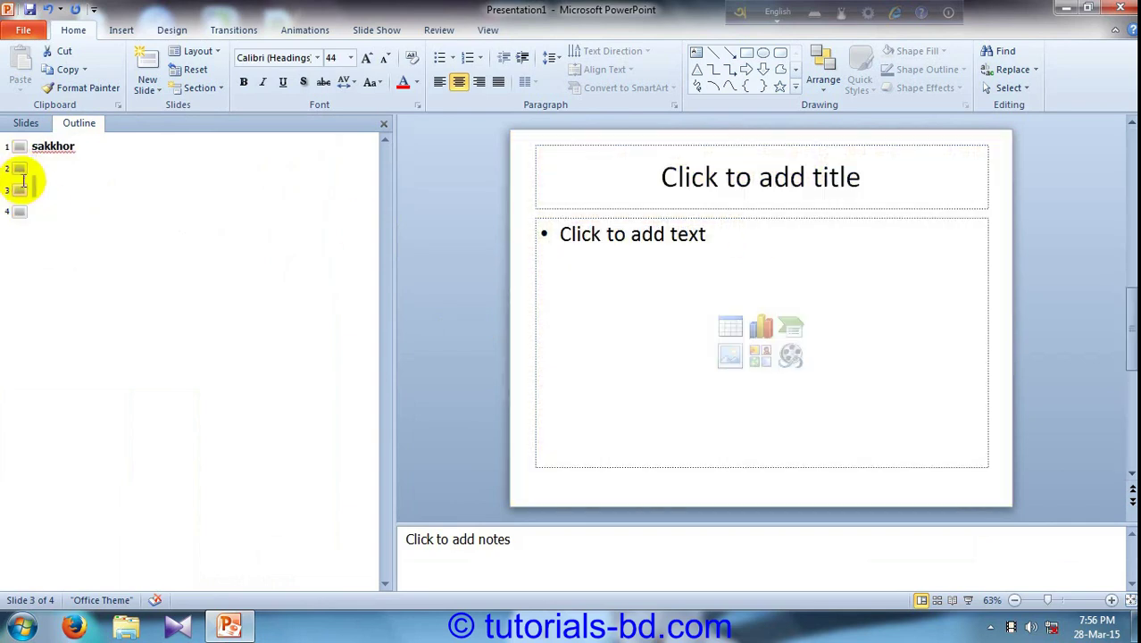
click(20, 169)
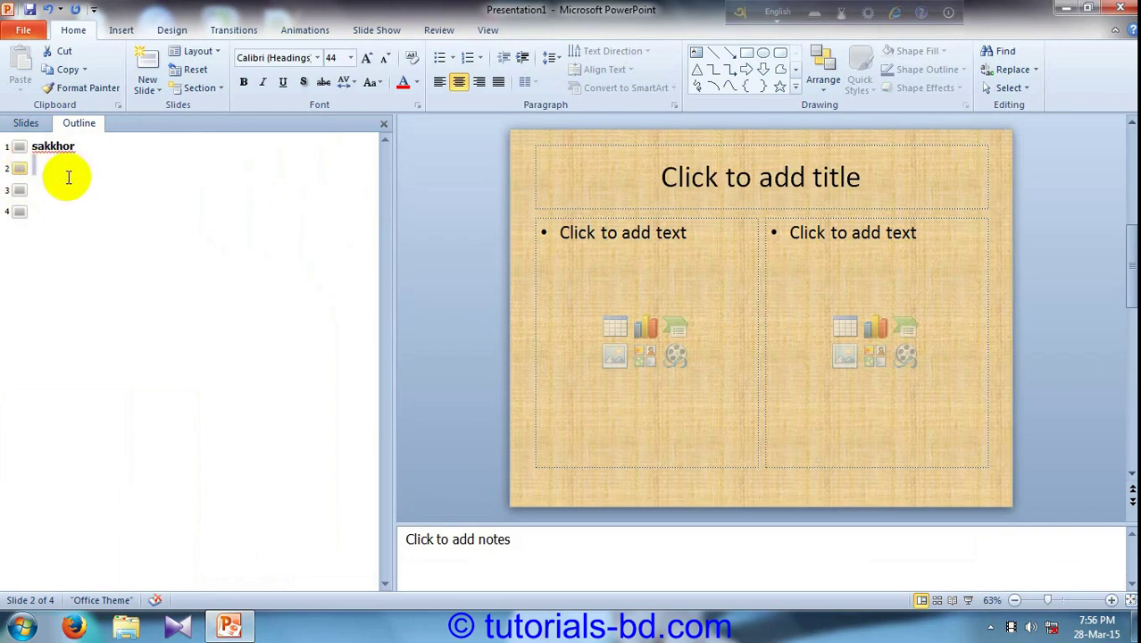
click(26, 123)
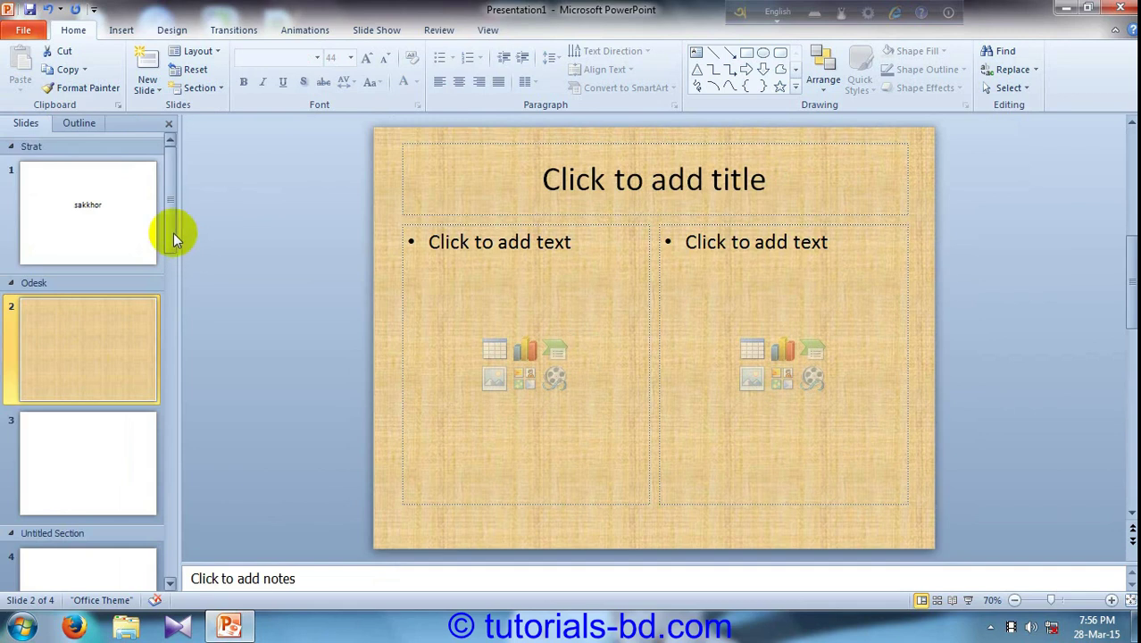
Select the Odesk section, then slide 3 alone, and put the cursor in its empty title
drag(171, 237, 170, 314)
click(101, 425)
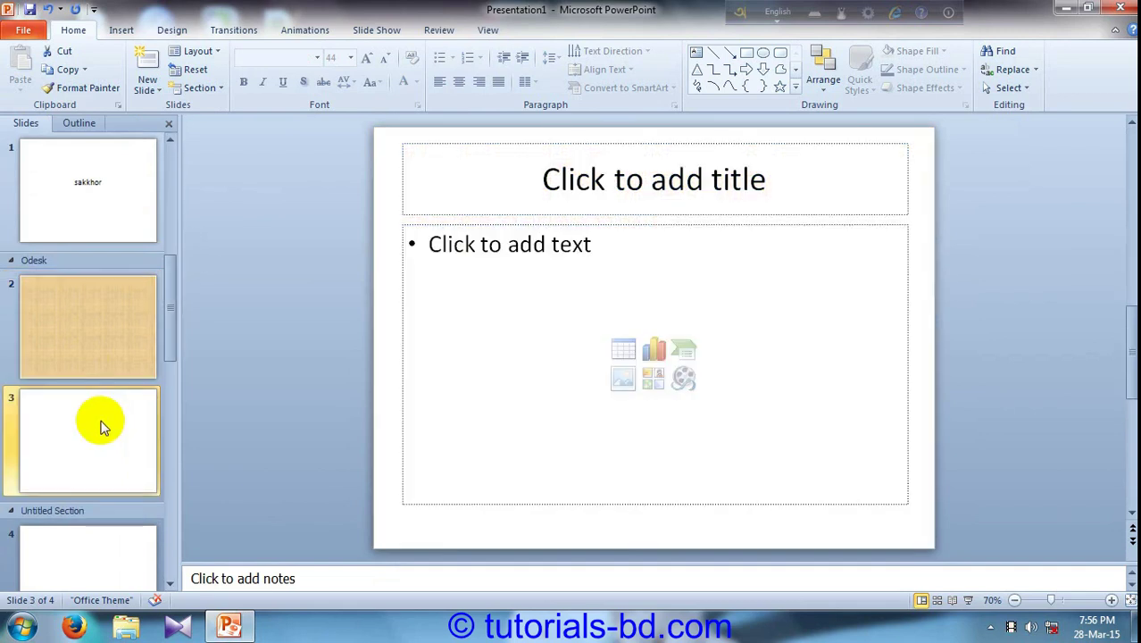
click(114, 264)
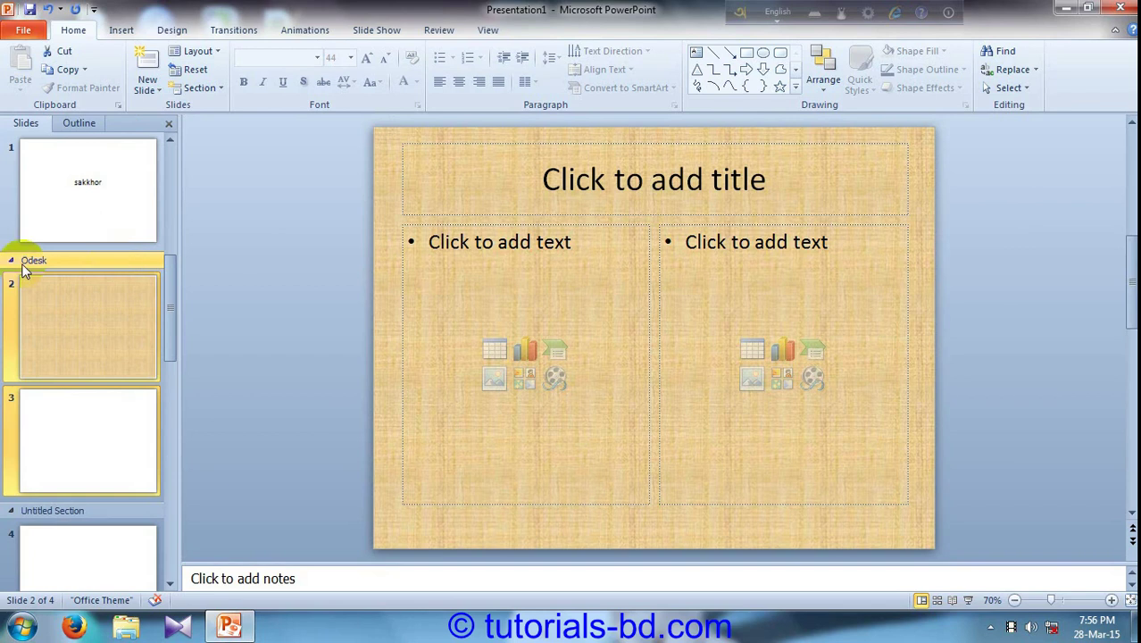
click(64, 420)
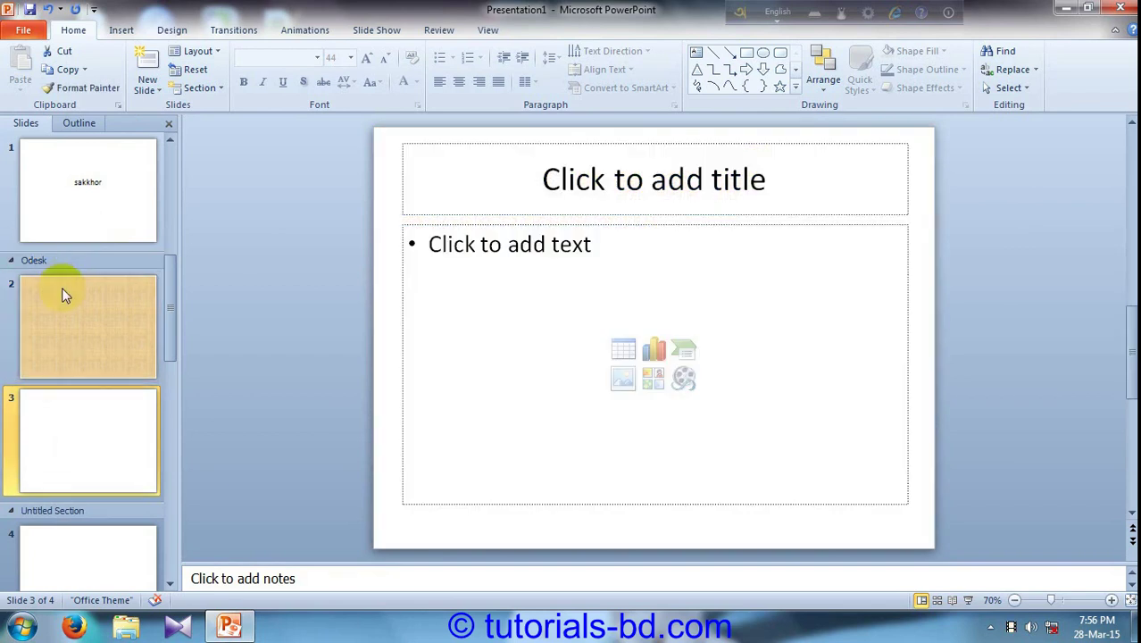
click(707, 191)
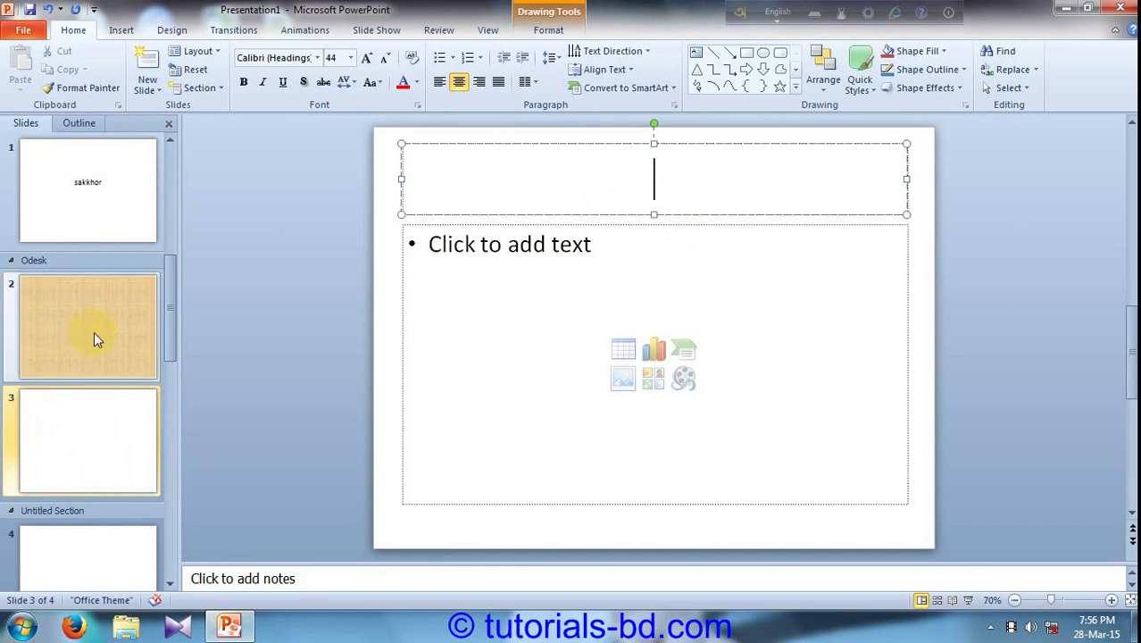
Title slide 3 's' and slide 2 'A', then review both titles in the outline and select slide 3
text(s)
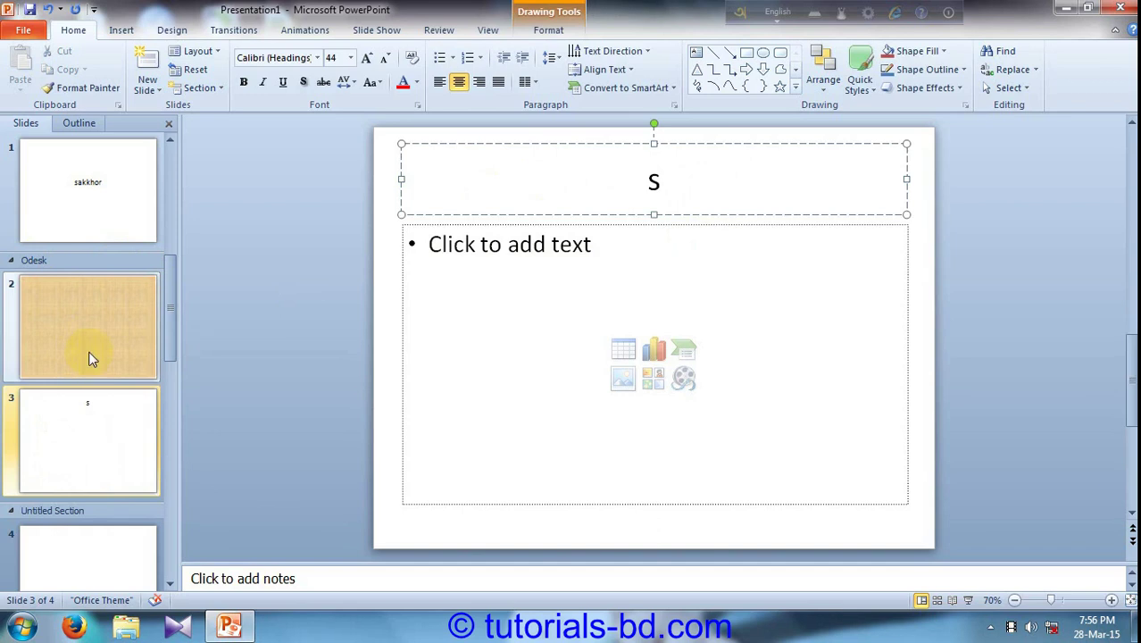
click(88, 340)
click(671, 165)
text(s)
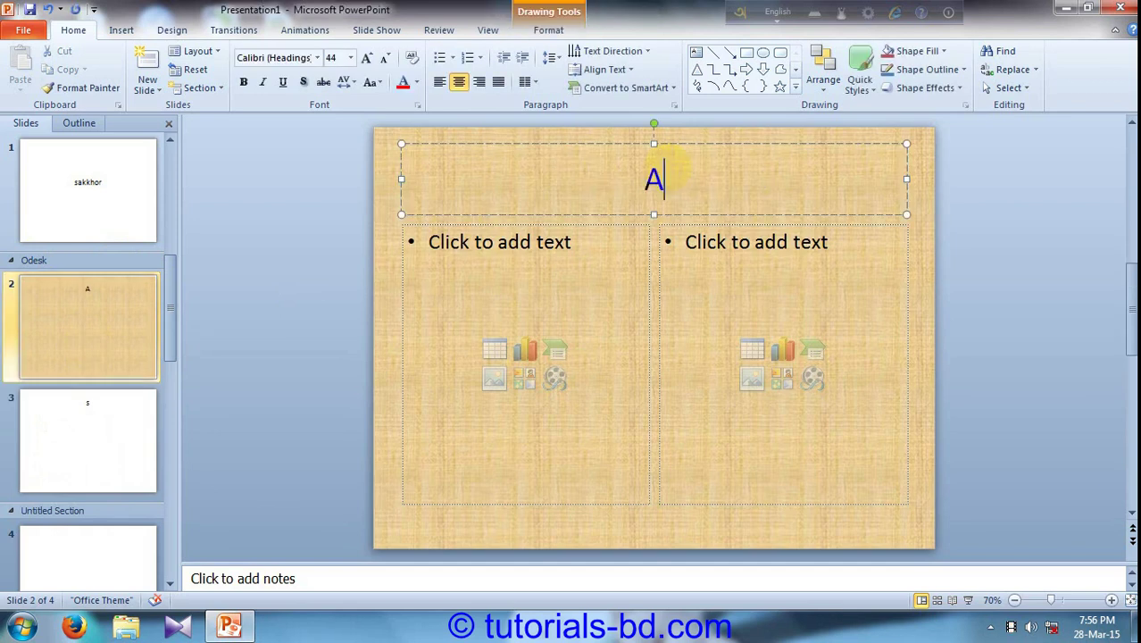
click(74, 122)
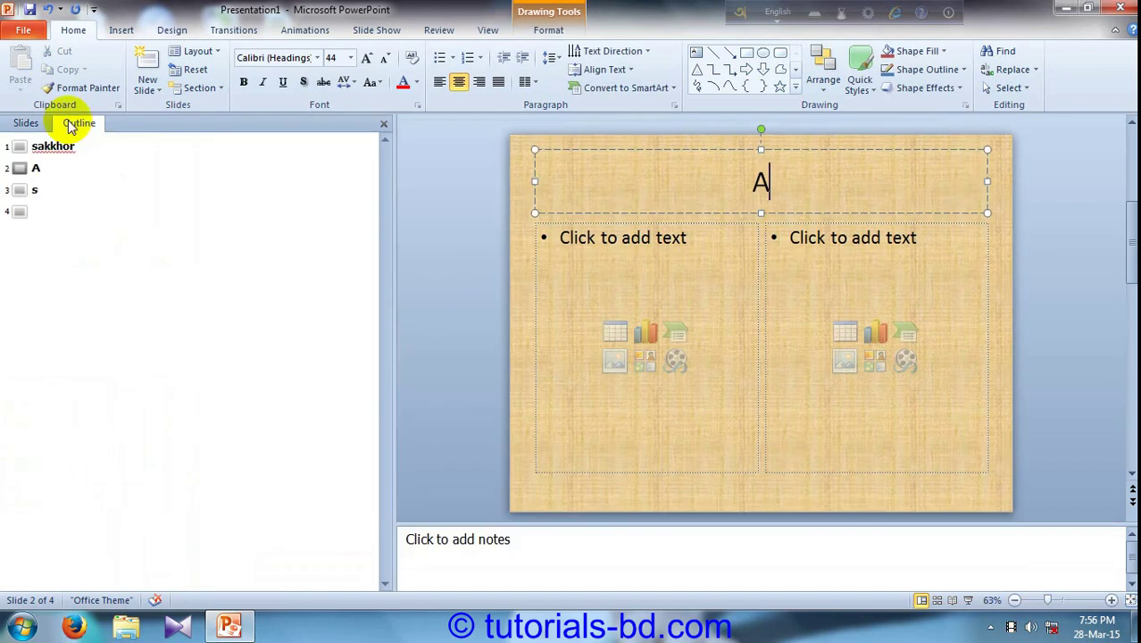
click(20, 170)
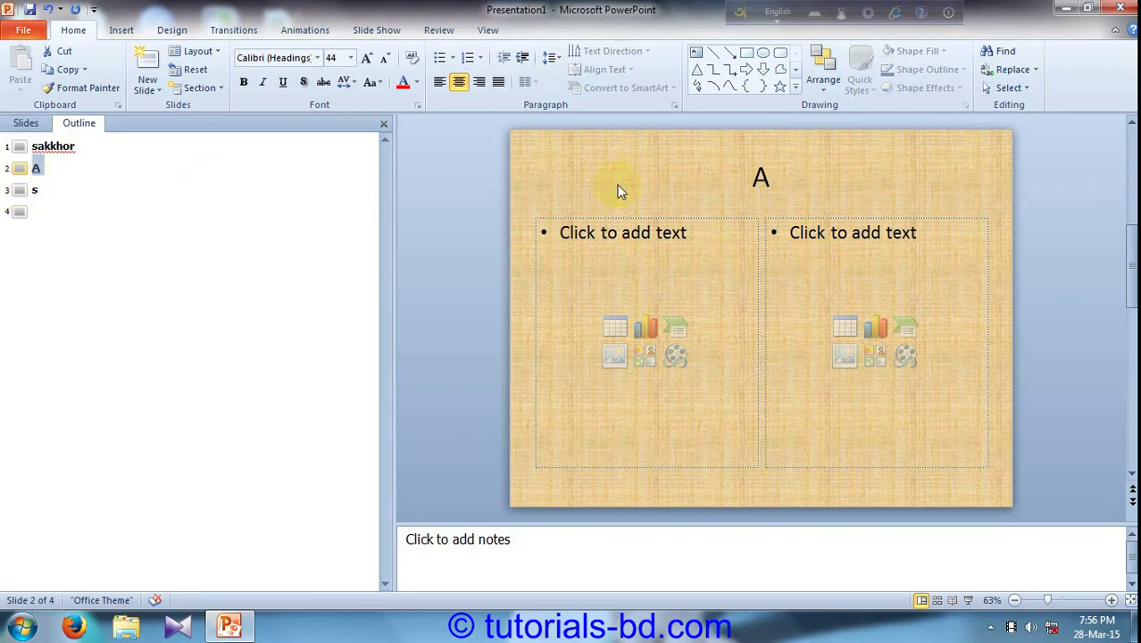
click(19, 188)
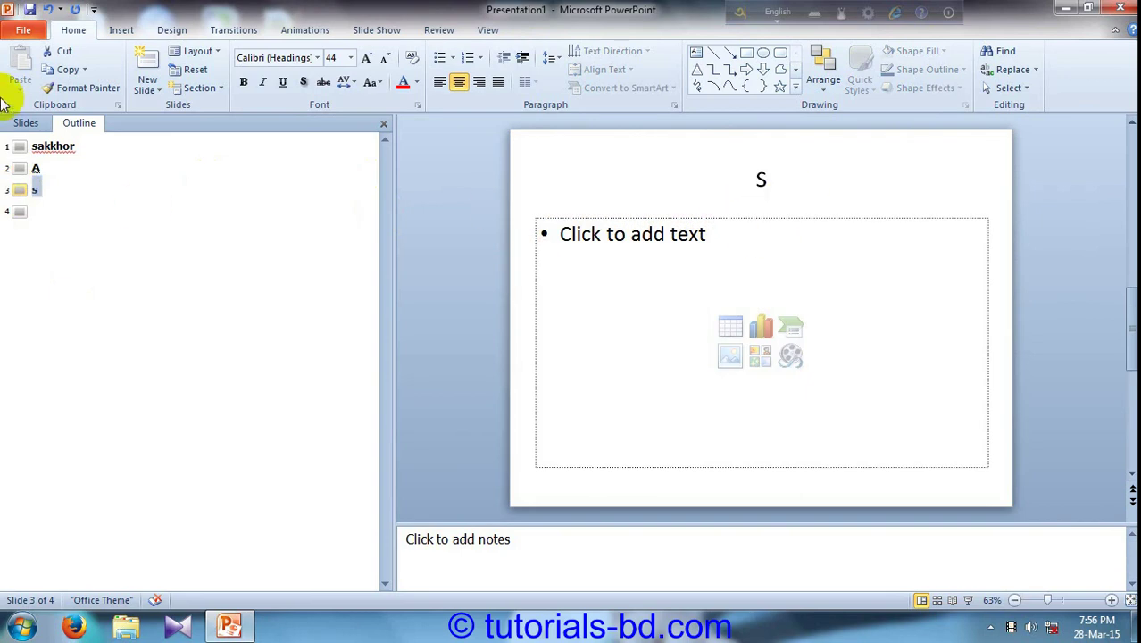
Type the filler bullet 'hajsjjjjjjjjjjjjjjjjjjjjjjjjjjj' under slide 3's title
click(25, 122)
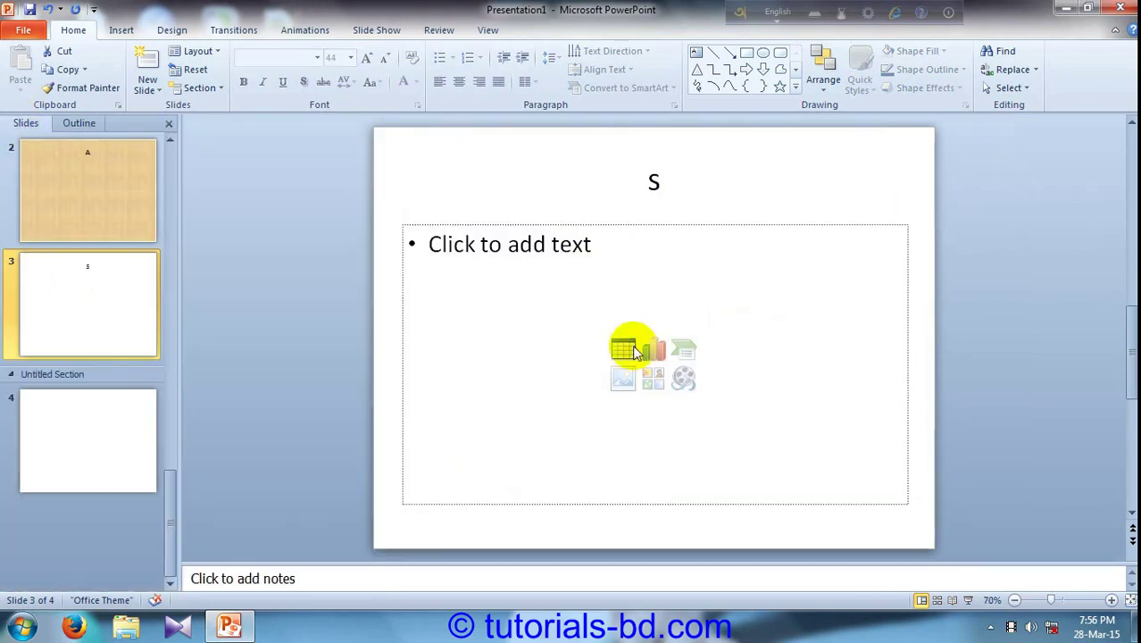
click(554, 281)
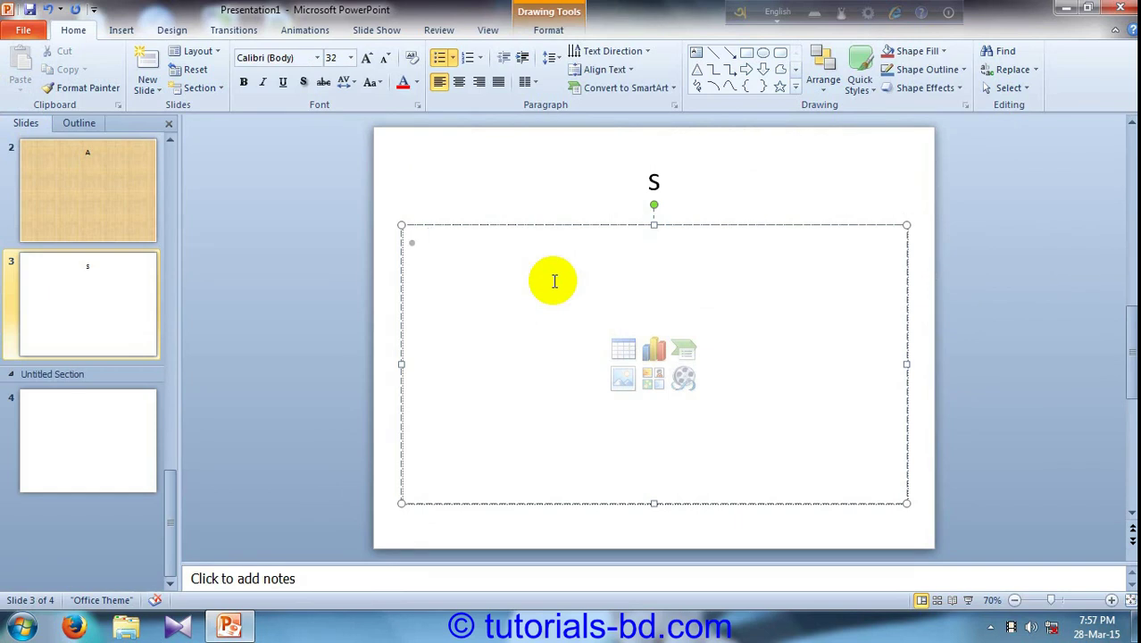
text(hajshaj)
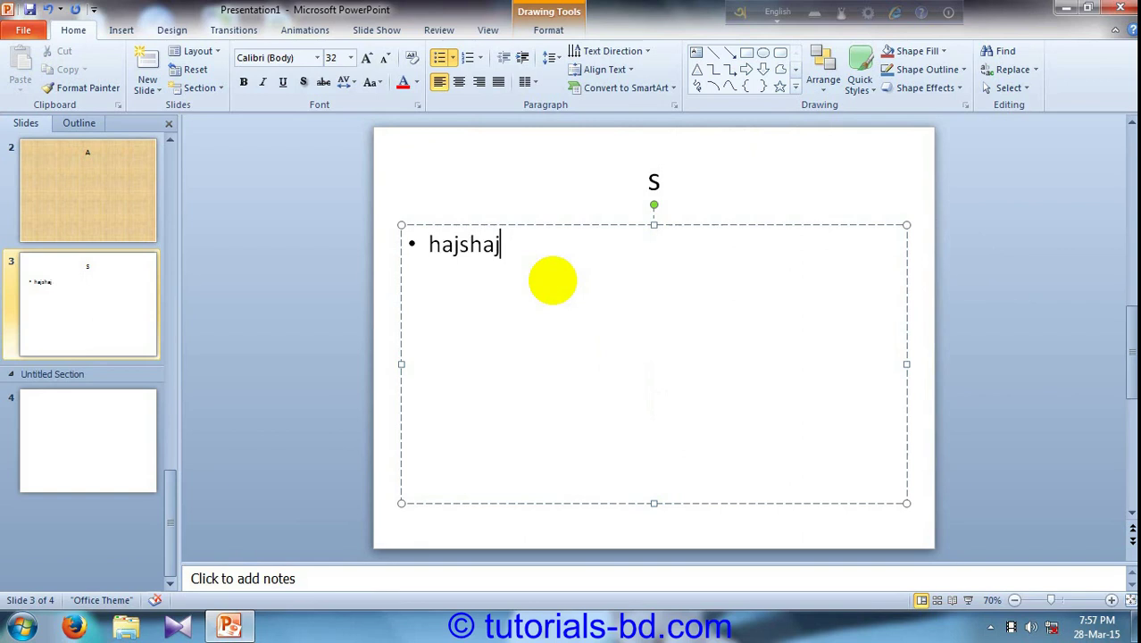
text(sjjjjjjjjjjjjjjjjjjjj)
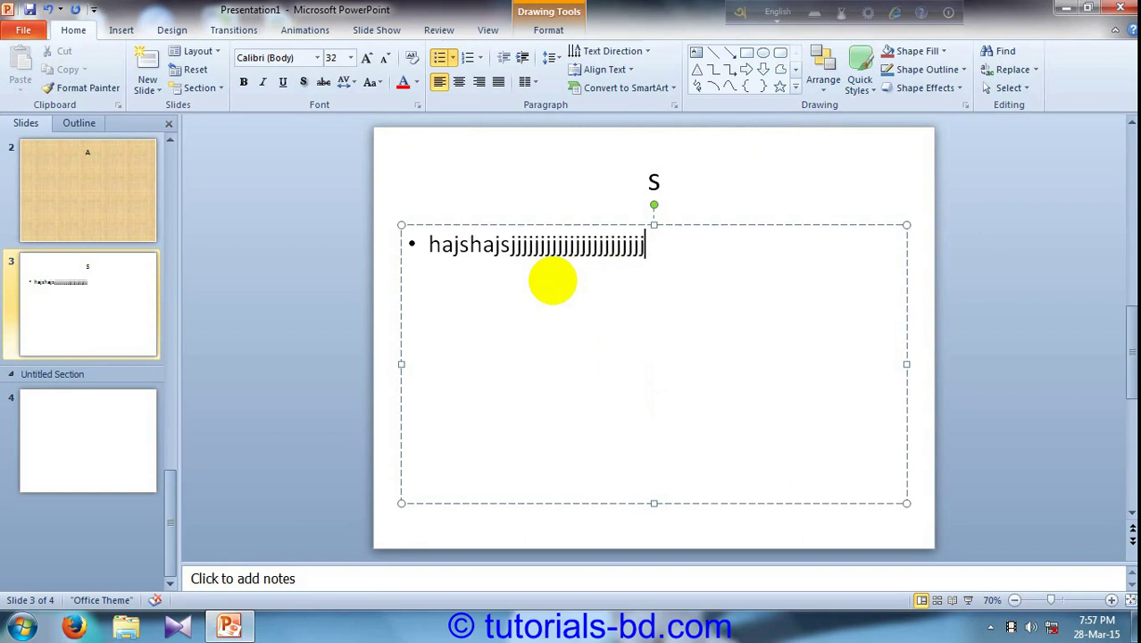
text(jjjjjjj)
On slide 2, dismiss Insert Video and type 'asaaaaaaaaaaaaaaaaaaaaaaaaaaaaaaaaa' in the right column
click(110, 153)
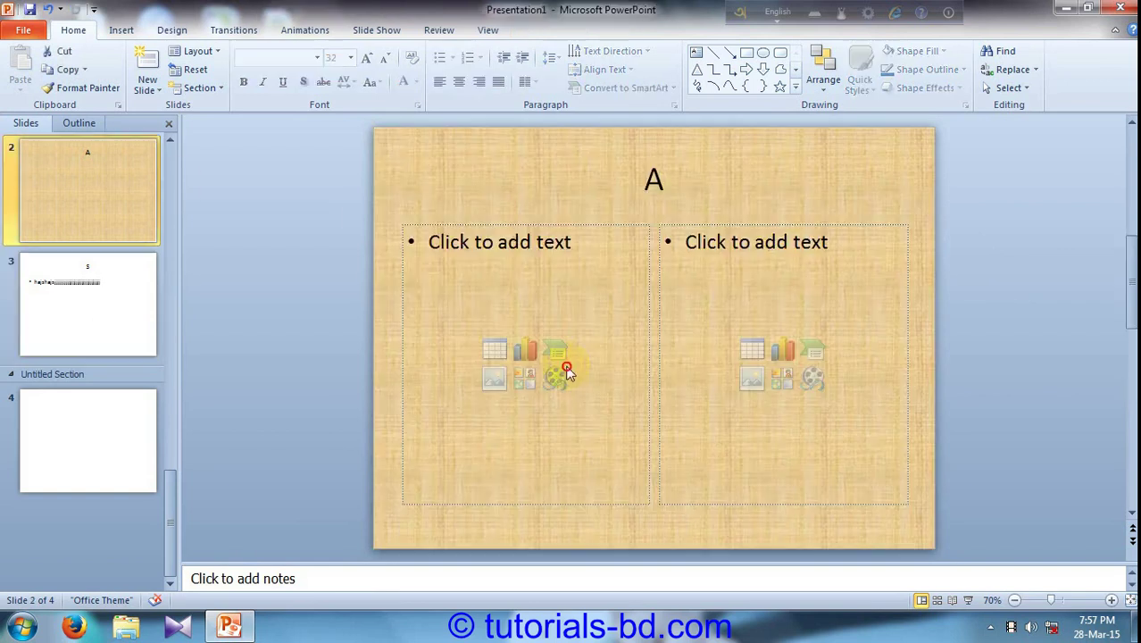
click(556, 376)
click(690, 451)
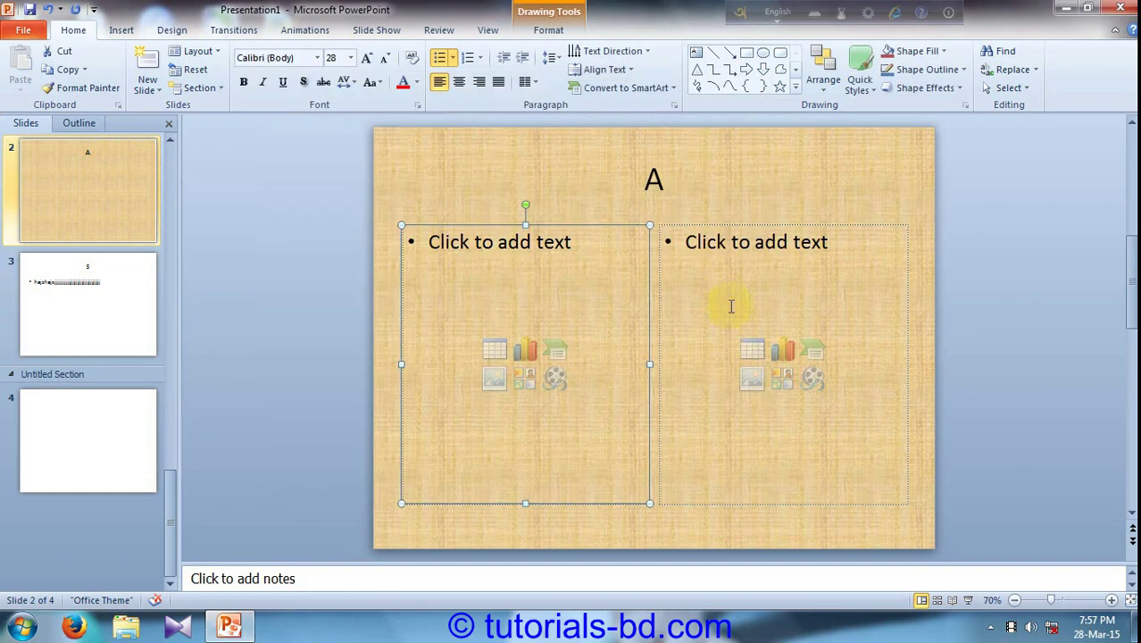
click(724, 293)
text(as)
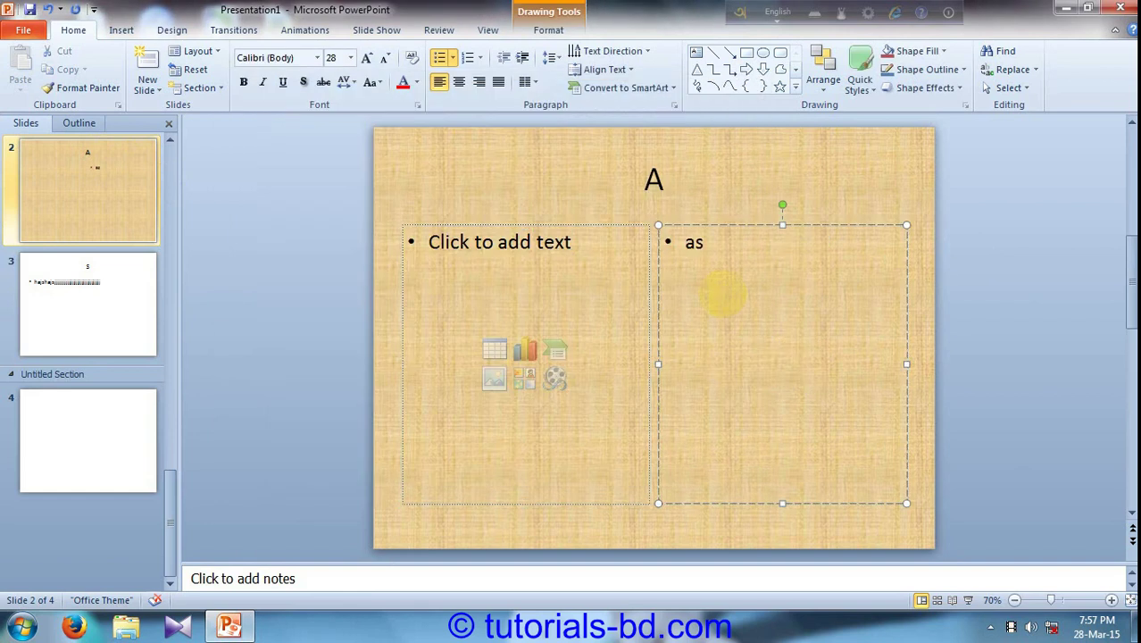
text(aaaaaaaaaaaaaaaaaaaaaaaaaaaaaaaaaaa)
Give slide 4 the bullet 'aaaaaaaaaaaaaaaaa' and title 'sssssssssssssss', then check them in the outline
click(99, 420)
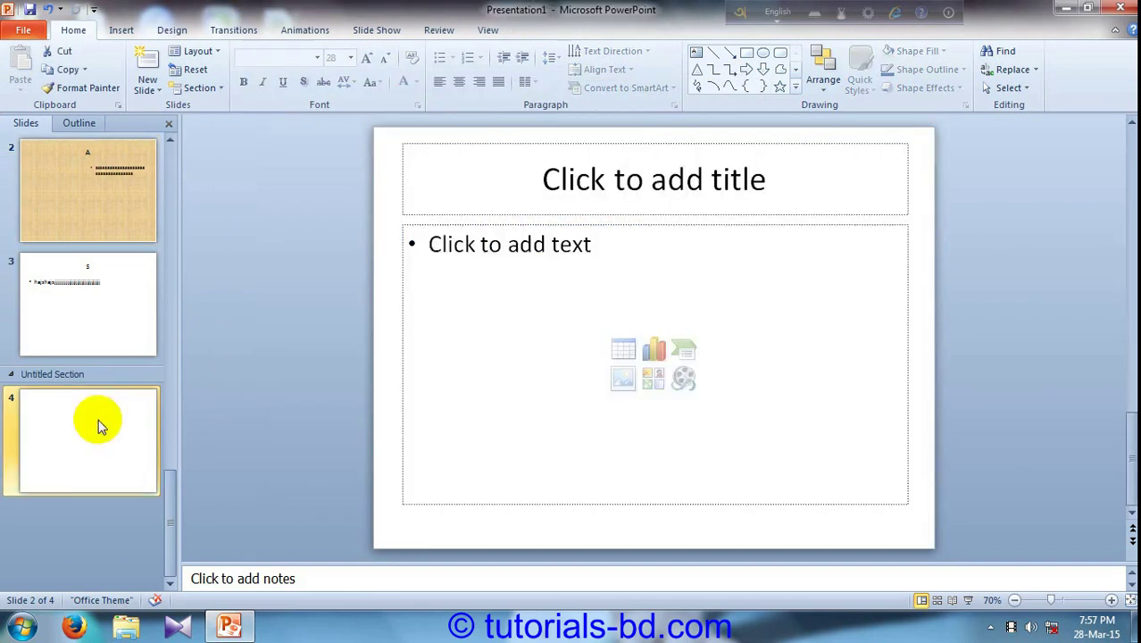
click(576, 313)
text(aaaaaaaaaaaaaaaaa)
click(540, 198)
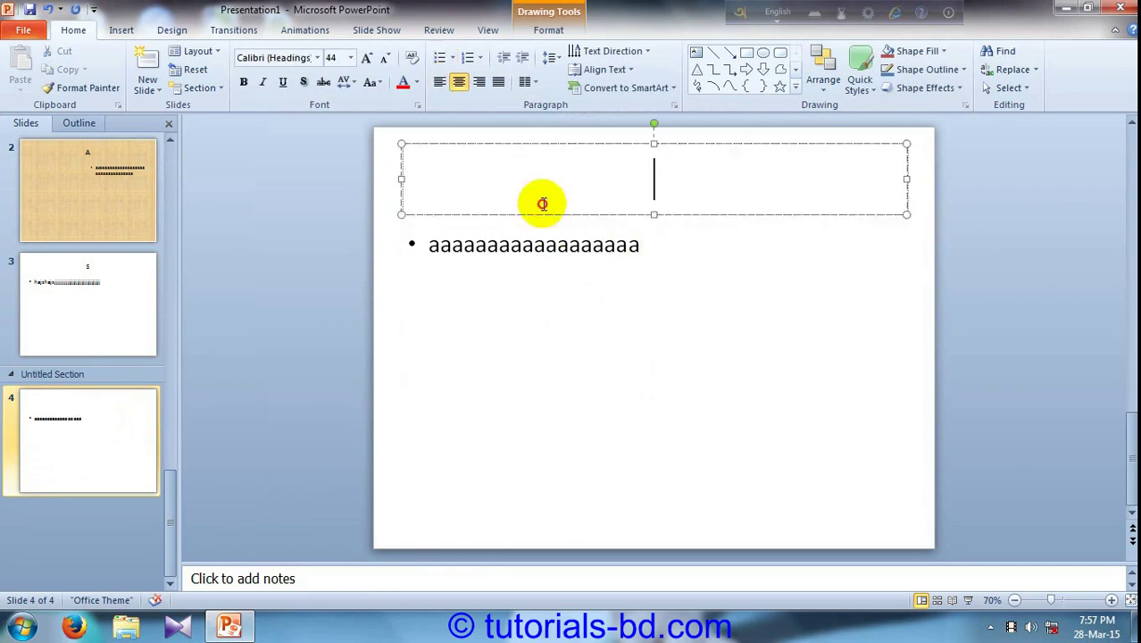
text(sssssssssssssss)
click(81, 122)
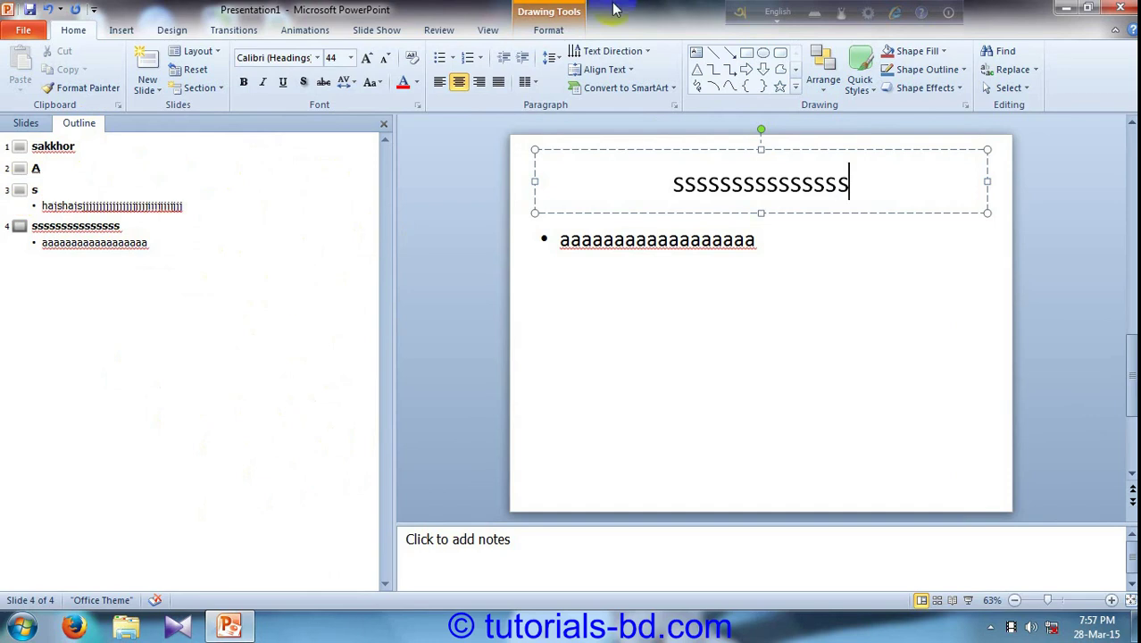
click(535, 34)
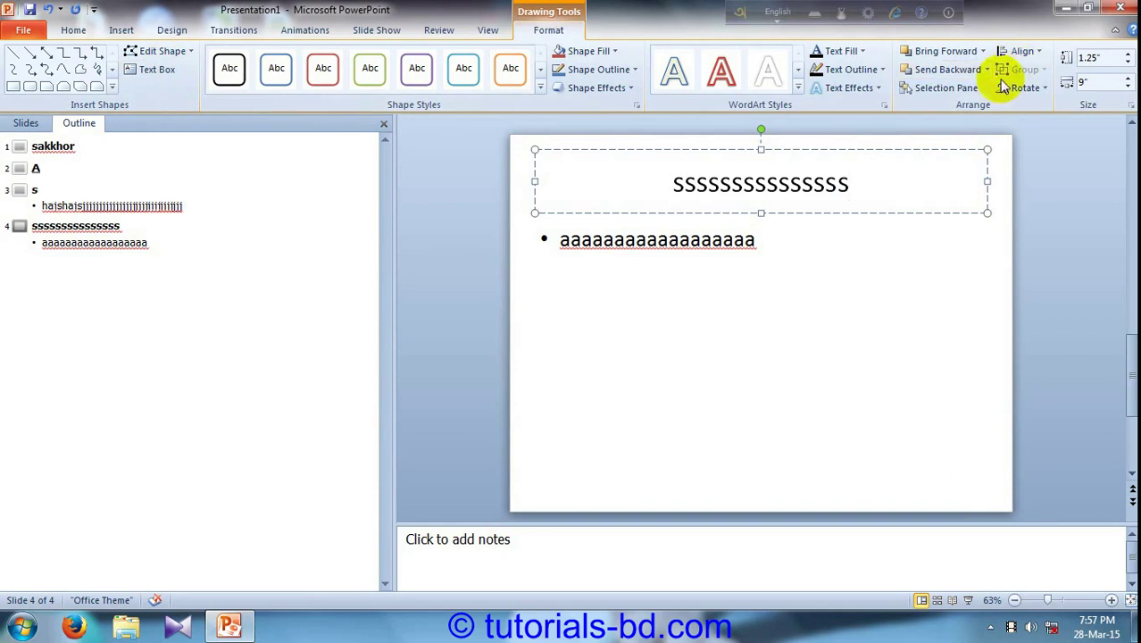
Switch the side pane from the text outline back to slide thumbnails
click(23, 123)
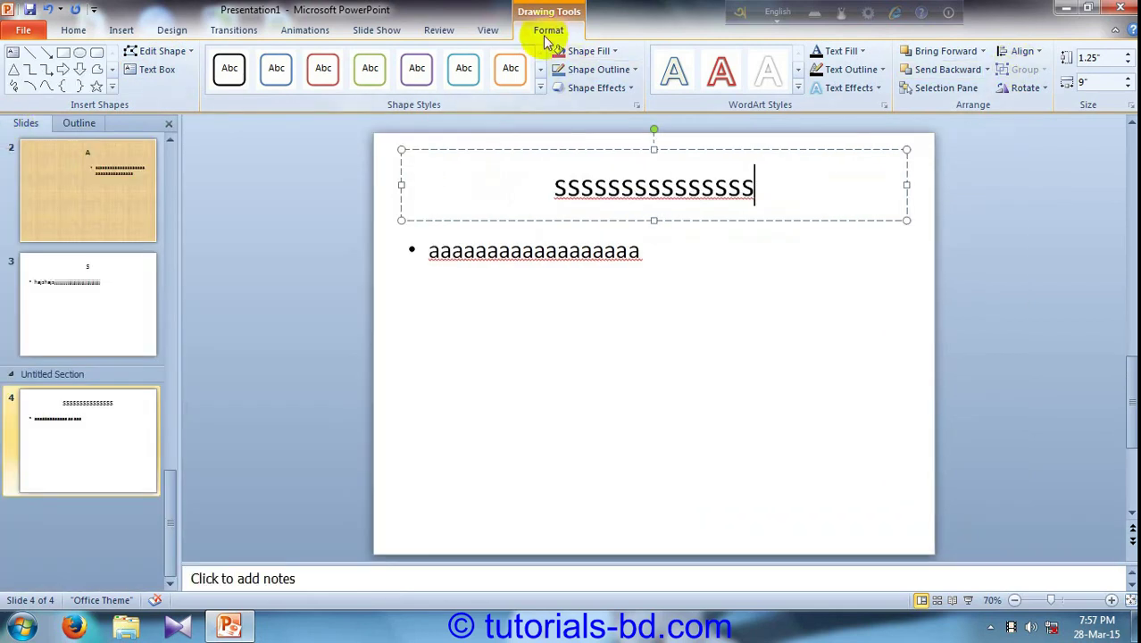